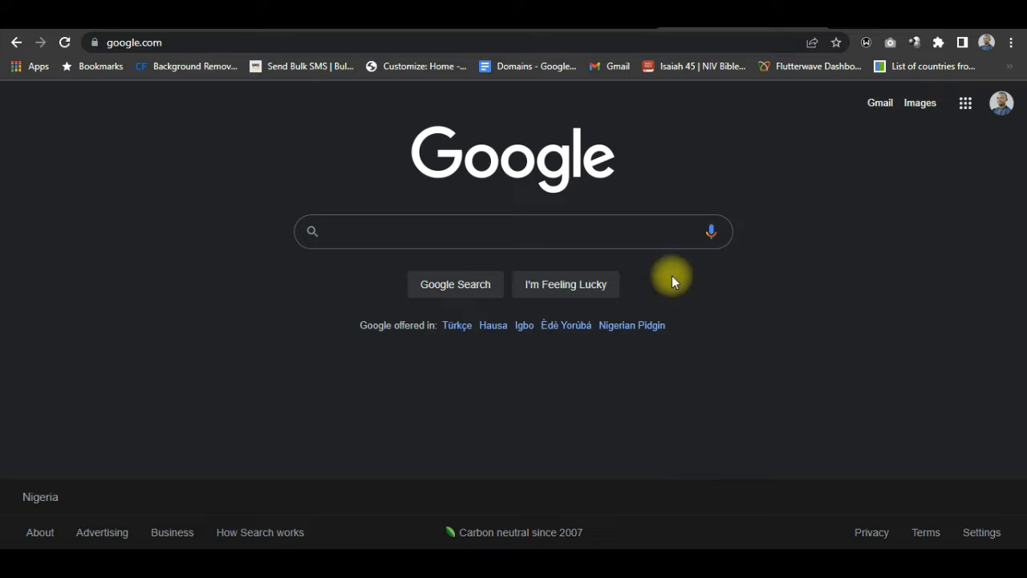
Search Google for "android logo" and open the preview of the stacked green logo among the image results
{"action": "left_click", "coordinate": [631, 230]}
{"action": "type", "text": "android"}
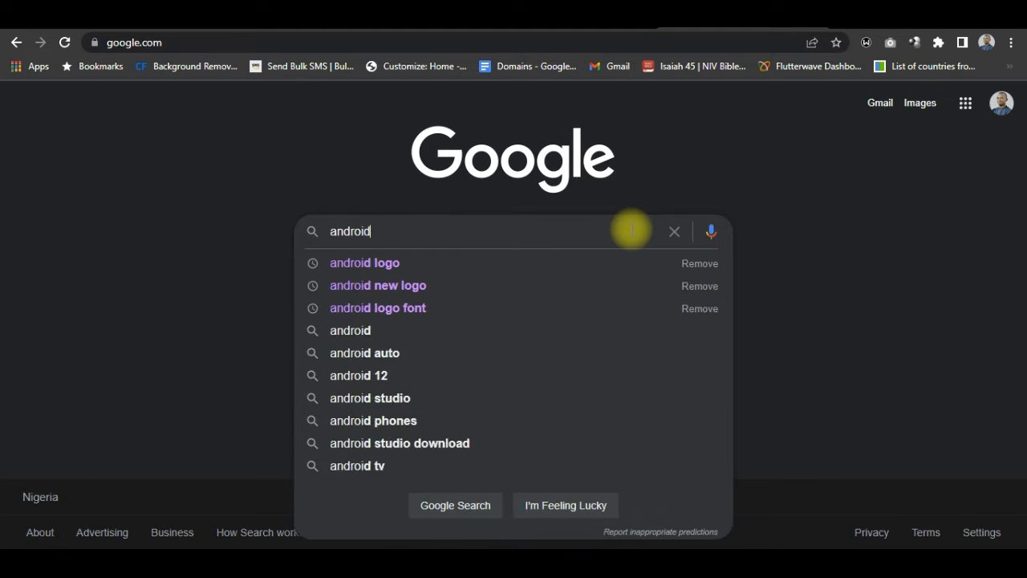
{"action": "left_click", "coordinate": [391, 262]}
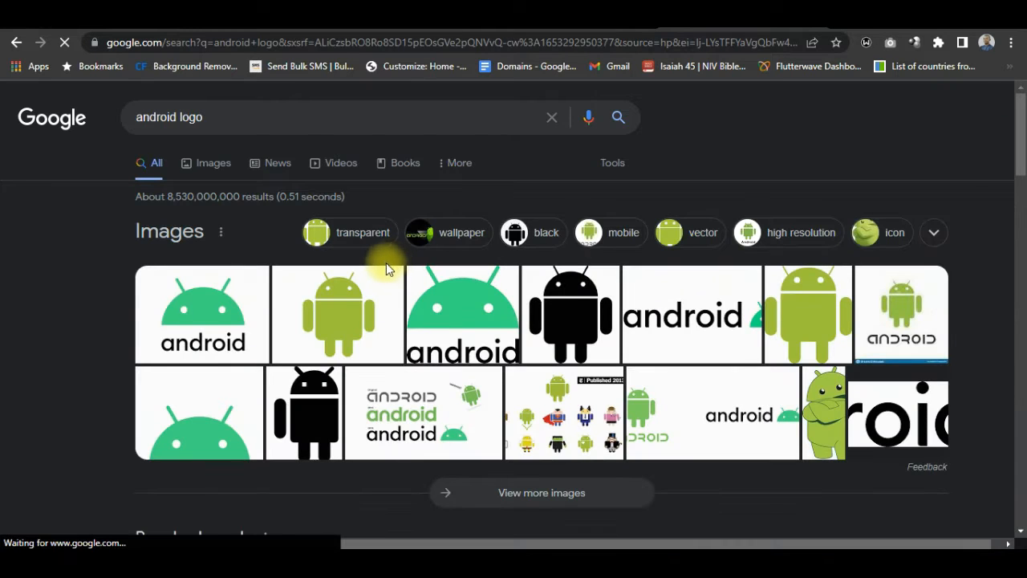
{"action": "left_click", "coordinate": [207, 322]}
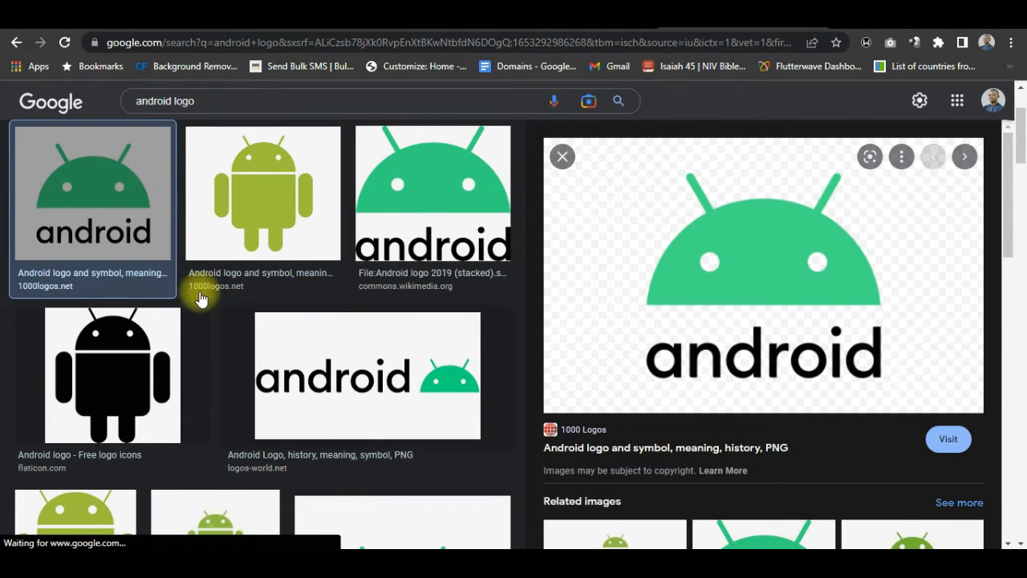
Compare the olive robot version with the stacked green android logo, and copy the stacked green logo image
{"action": "scroll", "coordinate": [246, 316], "scroll_direction": "up", "scroll_amount": 2}
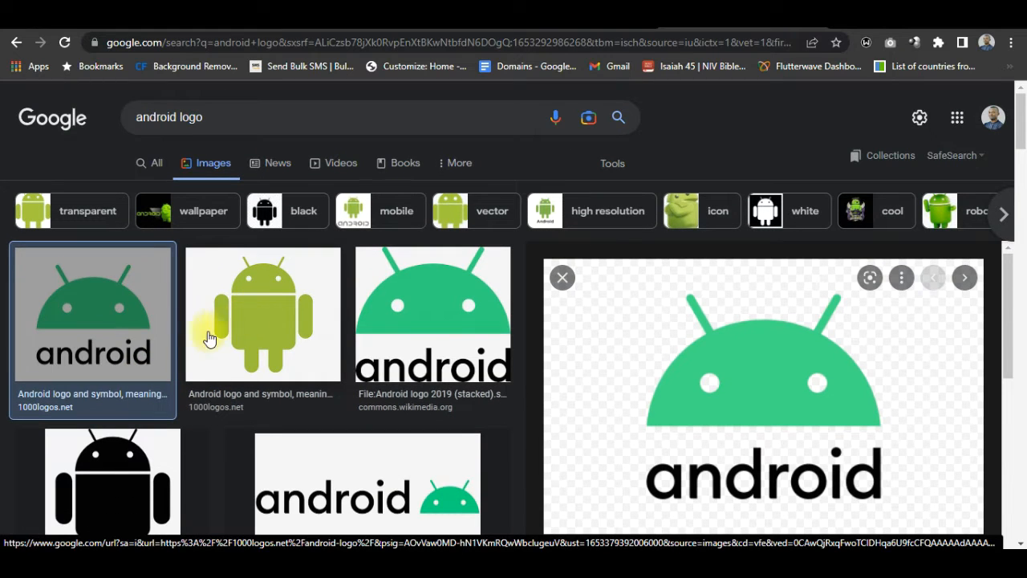
{"action": "left_click", "coordinate": [264, 328]}
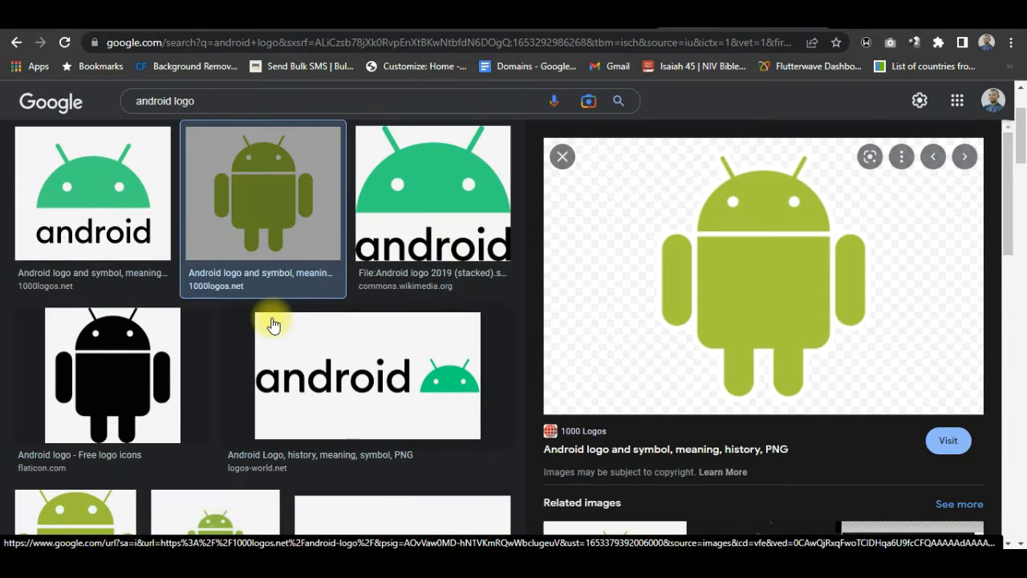
{"action": "left_click", "coordinate": [92, 190]}
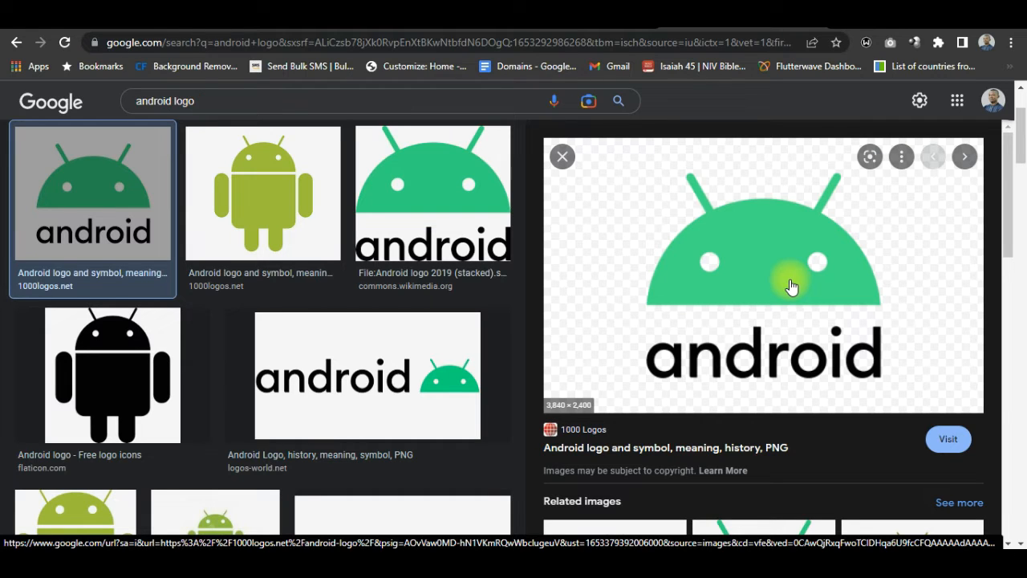
{"action": "right_click", "coordinate": [751, 247]}
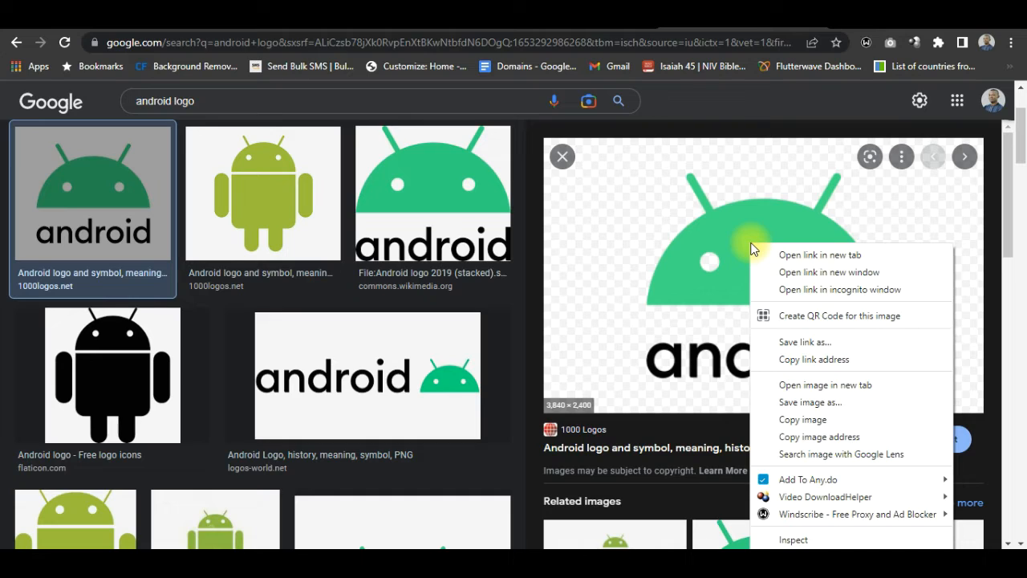
{"action": "left_click", "coordinate": [802, 420]}
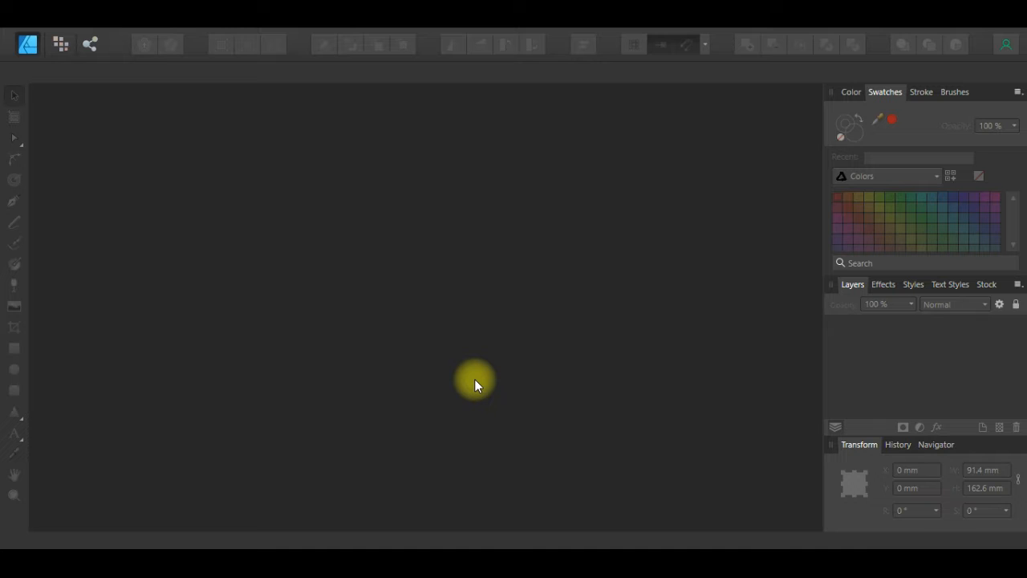
In Affinity Designer, create a new document in pixels, 1600 px wide and 1600 px high, with an artboard
{"action": "left_click", "coordinate": [30, 40]}
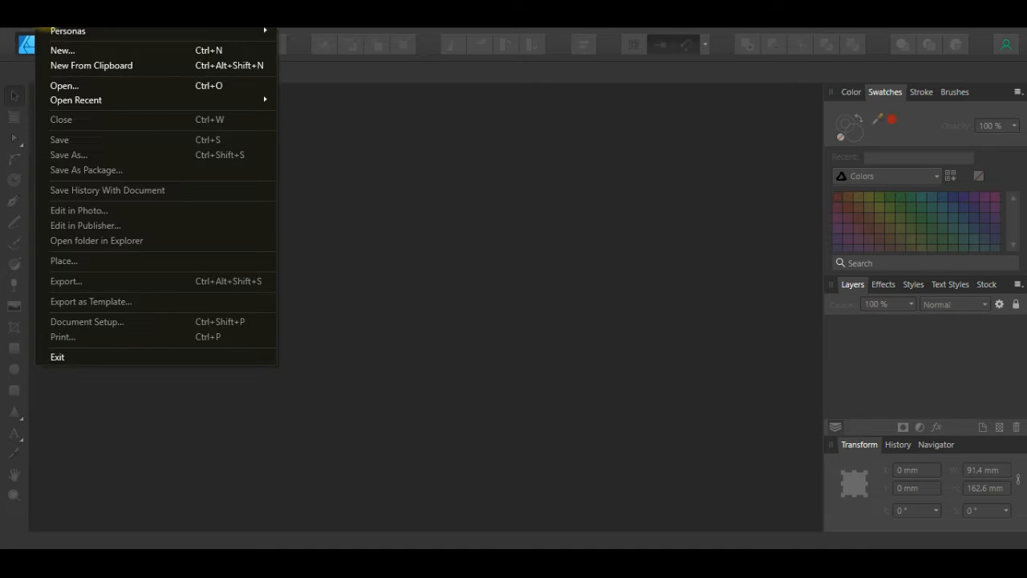
{"action": "left_click", "coordinate": [69, 50]}
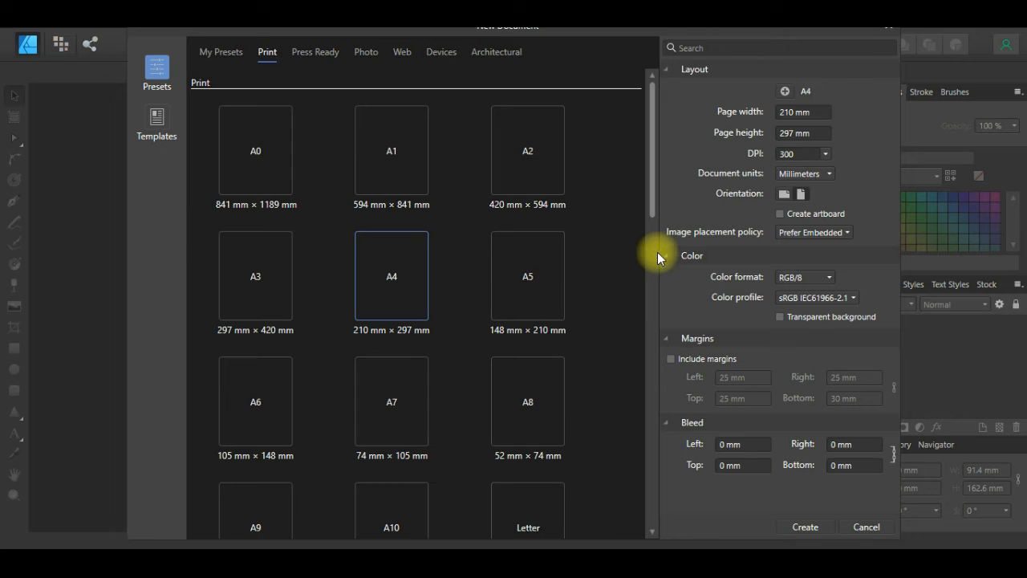
{"action": "left_click", "coordinate": [790, 180]}
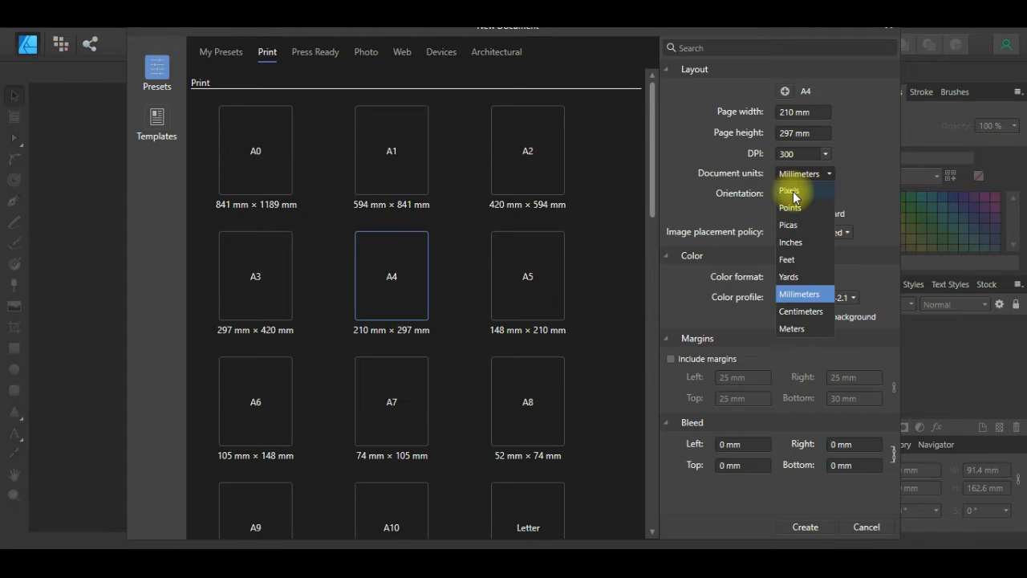
{"action": "left_click", "coordinate": [792, 193]}
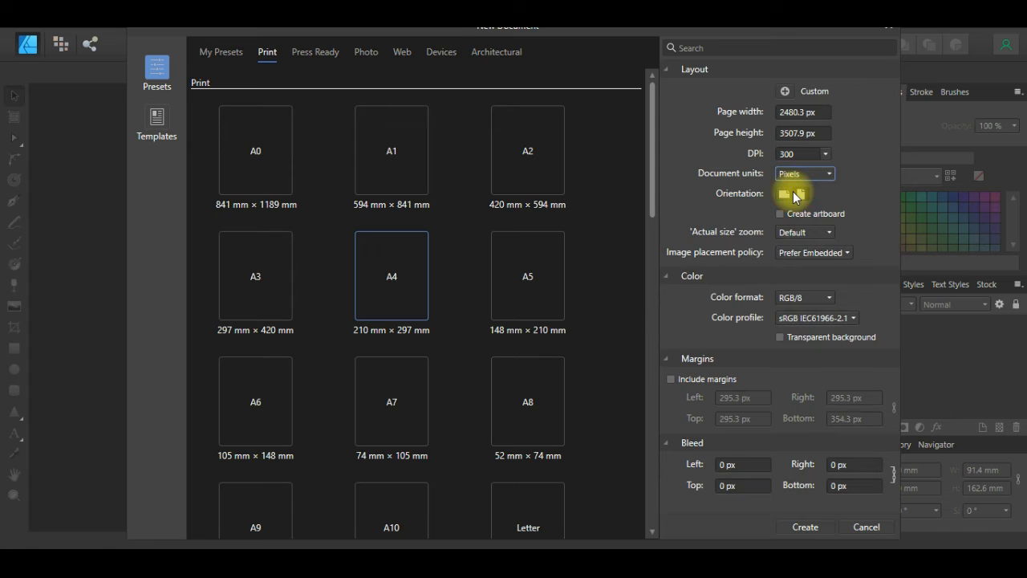
{"action": "left_click", "coordinate": [800, 116]}
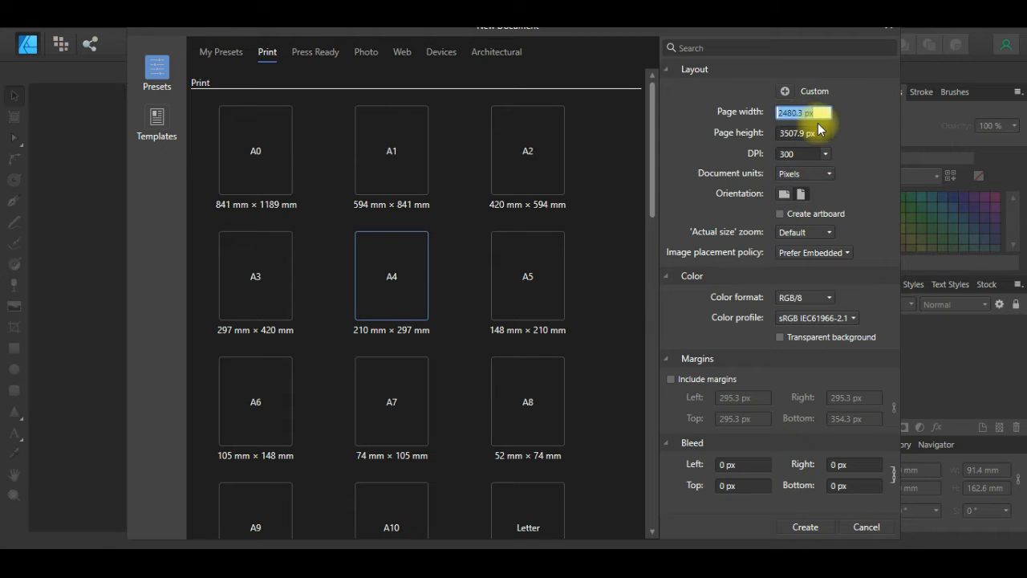
{"action": "type", "text": "1600"}
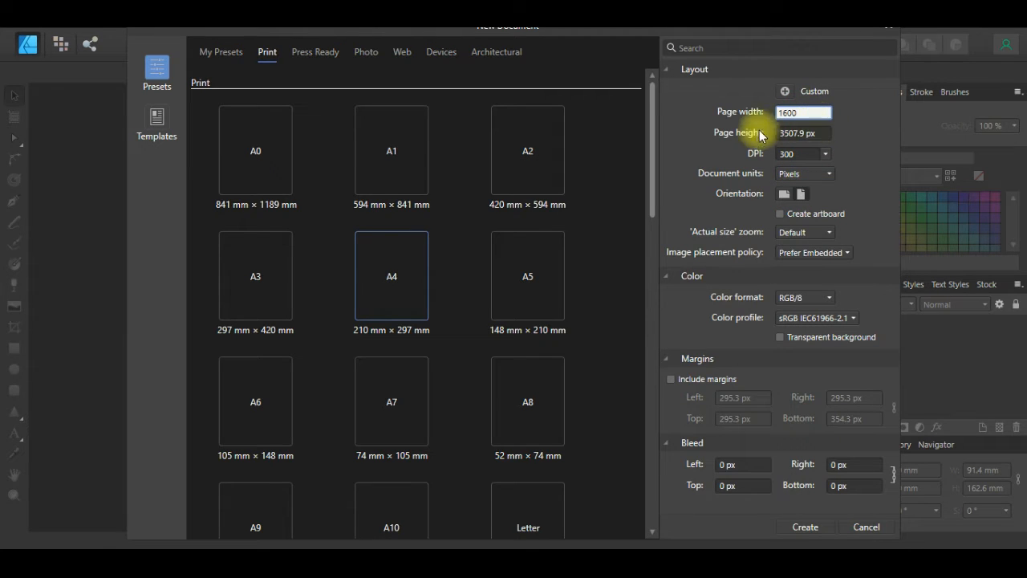
{"action": "left_click", "coordinate": [798, 134]}
{"action": "type", "text": "1600"}
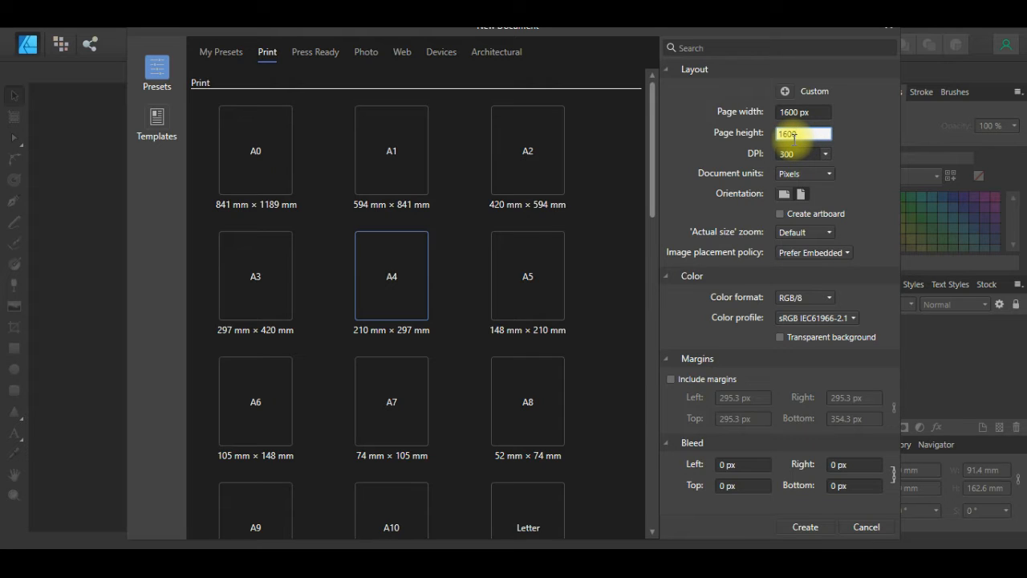
{"action": "left_click", "coordinate": [780, 214]}
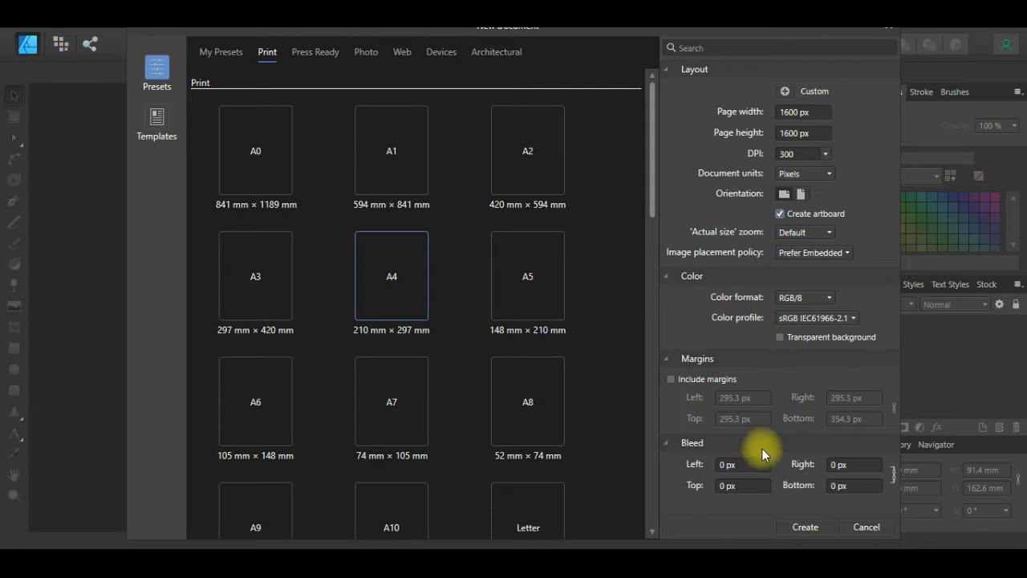
{"action": "left_click", "coordinate": [805, 528]}
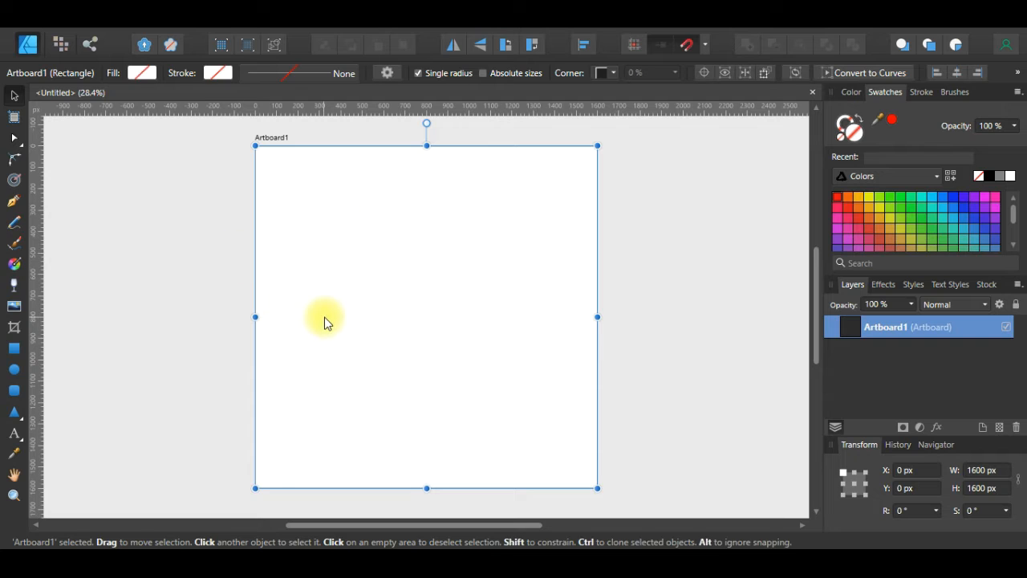
Paste the copied android logo image onto the artboard
{"action": "right_click", "coordinate": [358, 270]}
{"action": "left_click", "coordinate": [386, 216]}
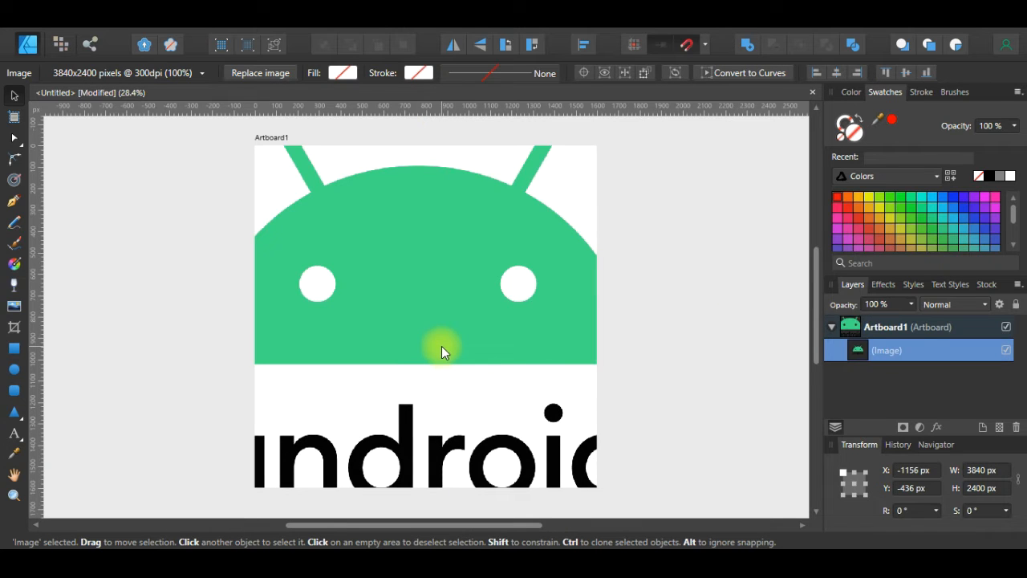
{"action": "scroll", "coordinate": [473, 321], "scroll_direction": "down", "scroll_amount": 3}
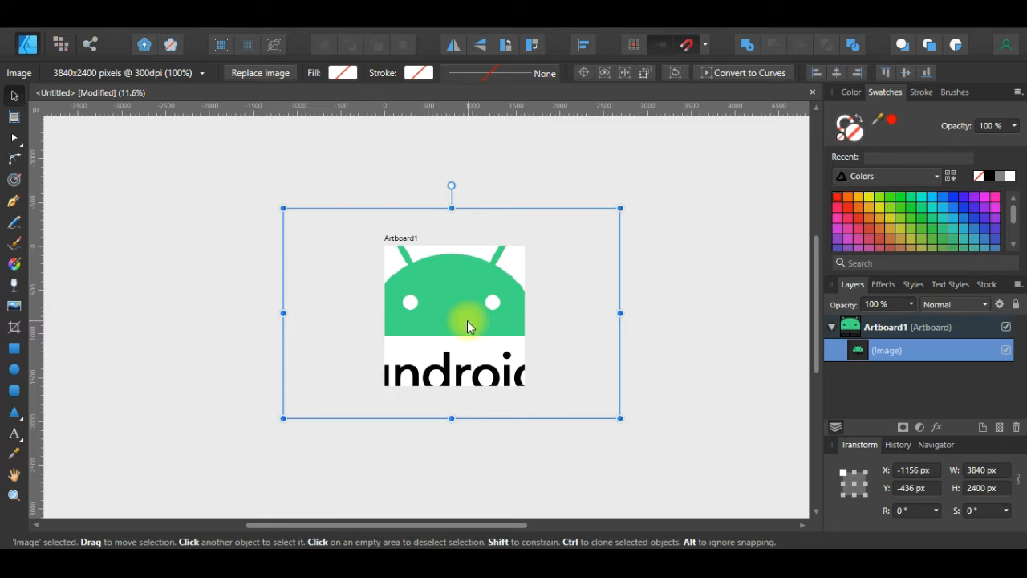
{"action": "scroll", "coordinate": [473, 301], "scroll_direction": "up", "scroll_amount": 2}
{"action": "scroll", "coordinate": [473, 302], "scroll_direction": "down", "scroll_amount": 2}
{"action": "scroll", "coordinate": [472, 301], "scroll_direction": "up", "scroll_amount": 2}
{"action": "scroll", "coordinate": [472, 301], "scroll_direction": "down", "scroll_amount": 2}
{"action": "scroll", "coordinate": [472, 301], "scroll_direction": "down", "scroll_amount": 1}
{"action": "scroll", "coordinate": [472, 301], "scroll_direction": "up", "scroll_amount": 2}
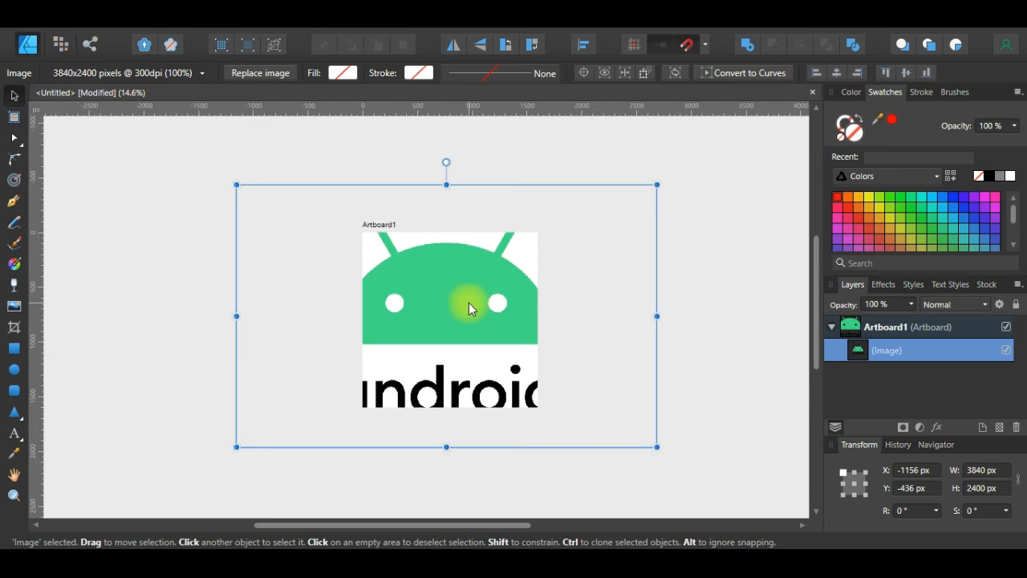
Move the logo image off the artboard to its right side and scale it down to about 1687 × 1054 px
{"action": "left_click_drag", "start_coordinate": [412, 310], "coordinate": [746, 306]}
{"action": "left_click_drag", "start_coordinate": [456, 525], "coordinate": [575, 524]}
{"action": "left_click_drag", "start_coordinate": [718, 310], "coordinate": [670, 308]}
{"action": "left_click_drag", "start_coordinate": [500, 268], "coordinate": [595, 277]}
{"action": "left_click_drag", "start_coordinate": [654, 323], "coordinate": [593, 317]}
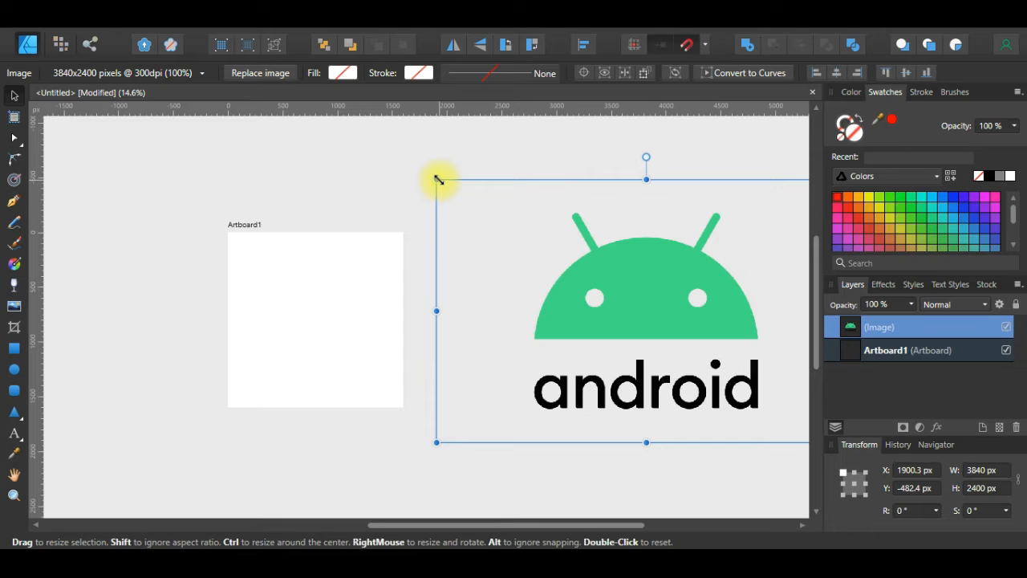
{"action": "left_click_drag", "start_coordinate": [436, 178], "coordinate": [672, 329]}
{"action": "left_click_drag", "start_coordinate": [740, 367], "coordinate": [502, 298]}
Move the logo image onto the artboard, examine its head, eyes and antennas, and move it back beside the artboard
{"action": "scroll", "coordinate": [309, 321], "scroll_direction": "up", "scroll_amount": 3}
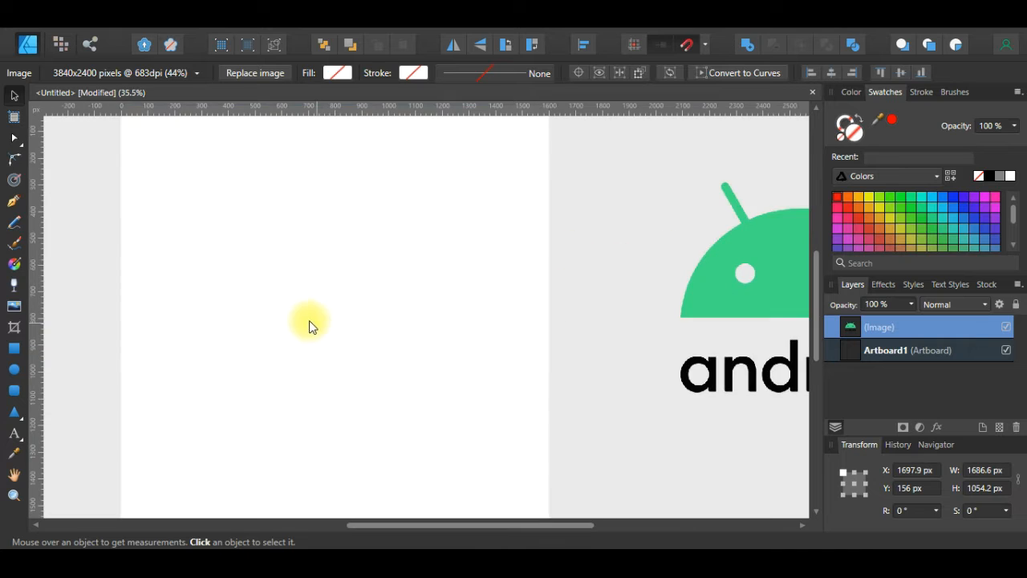
{"action": "scroll", "coordinate": [383, 332], "scroll_direction": "down", "scroll_amount": 2}
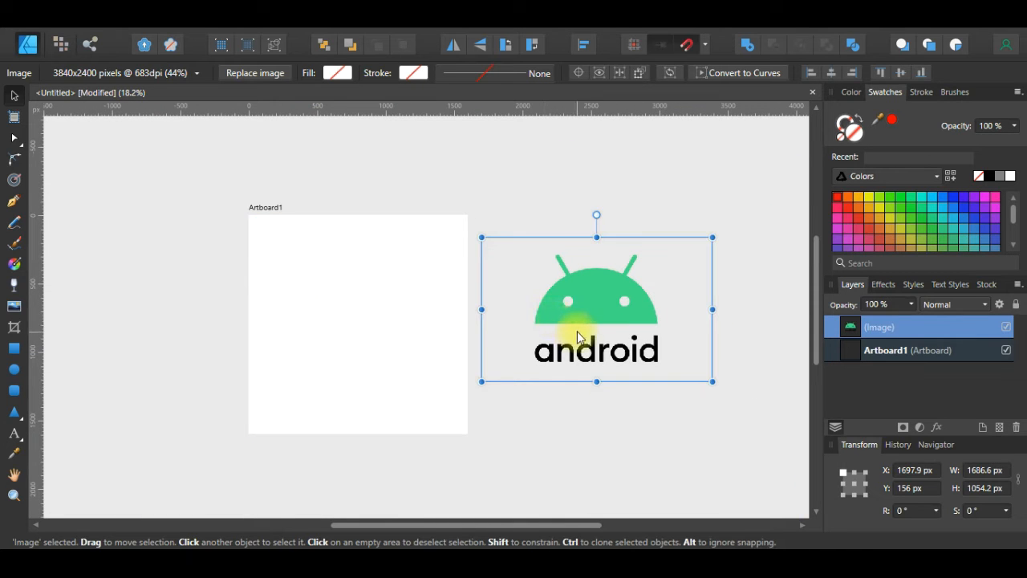
{"action": "left_click_drag", "start_coordinate": [604, 315], "coordinate": [353, 293]}
{"action": "scroll", "coordinate": [355, 292], "scroll_direction": "up", "scroll_amount": 4}
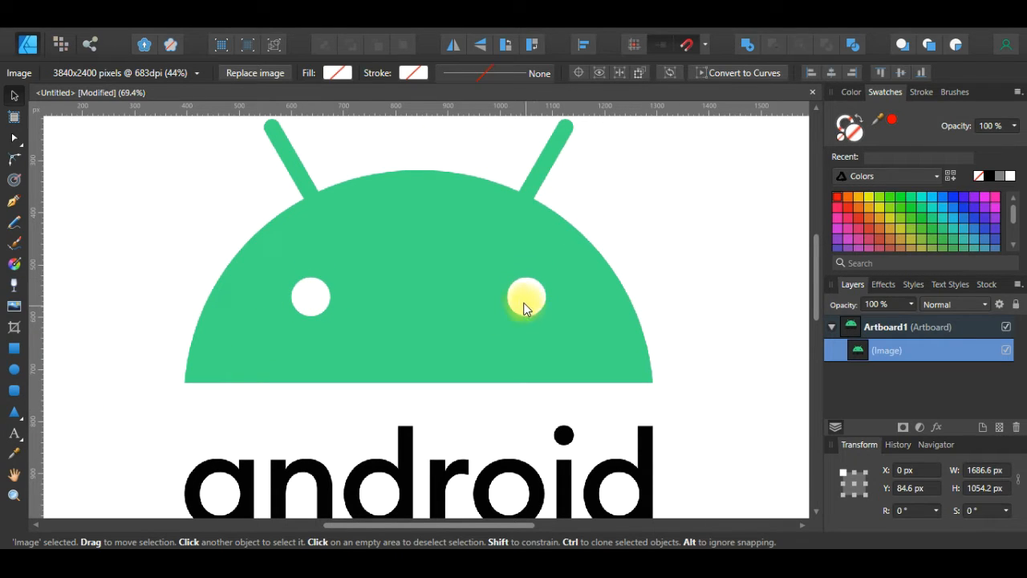
{"action": "scroll", "coordinate": [544, 258], "scroll_direction": "up", "scroll_amount": 3}
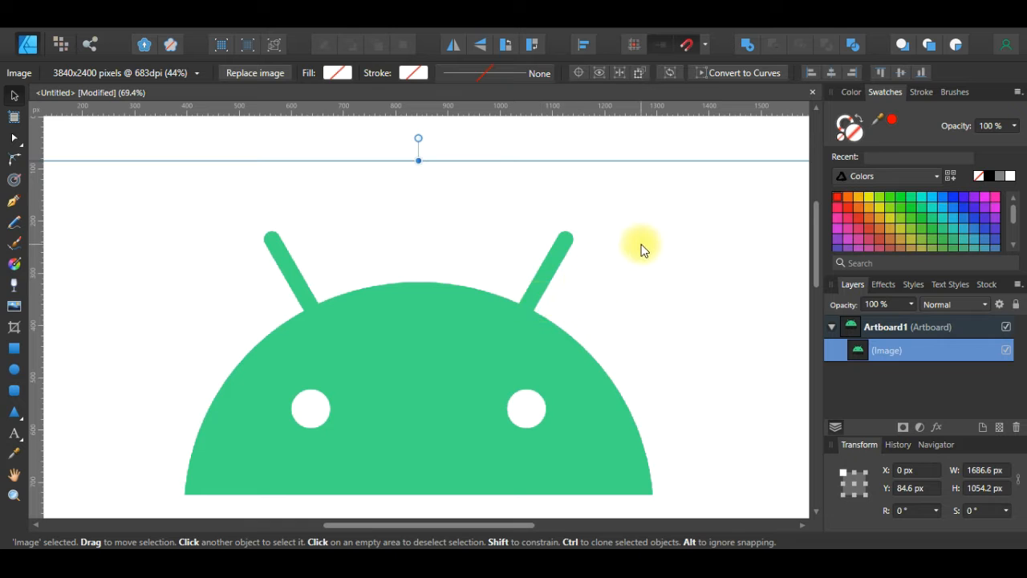
{"action": "left_click", "coordinate": [461, 303]}
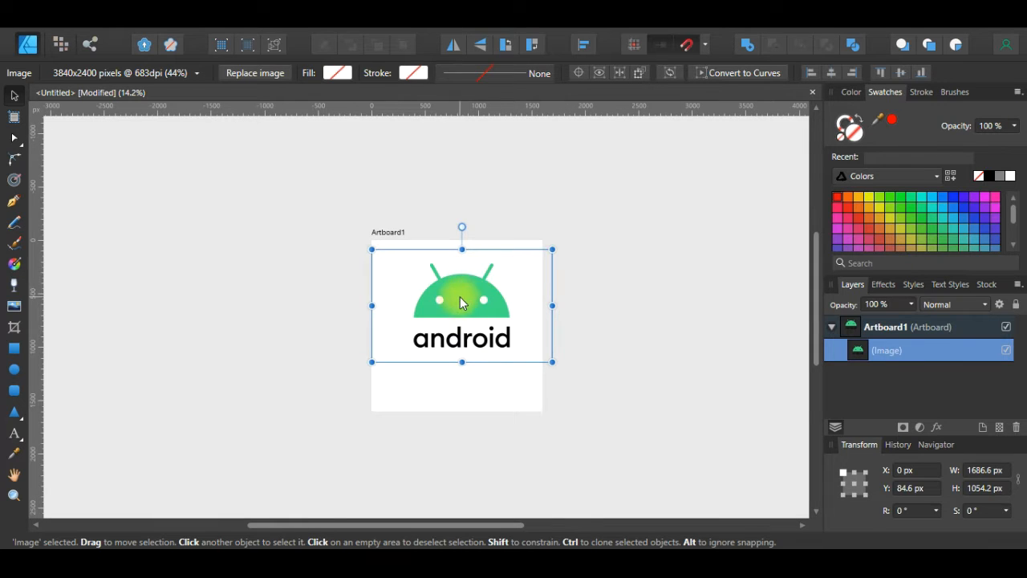
{"action": "left_click_drag", "start_coordinate": [443, 309], "coordinate": [630, 300]}
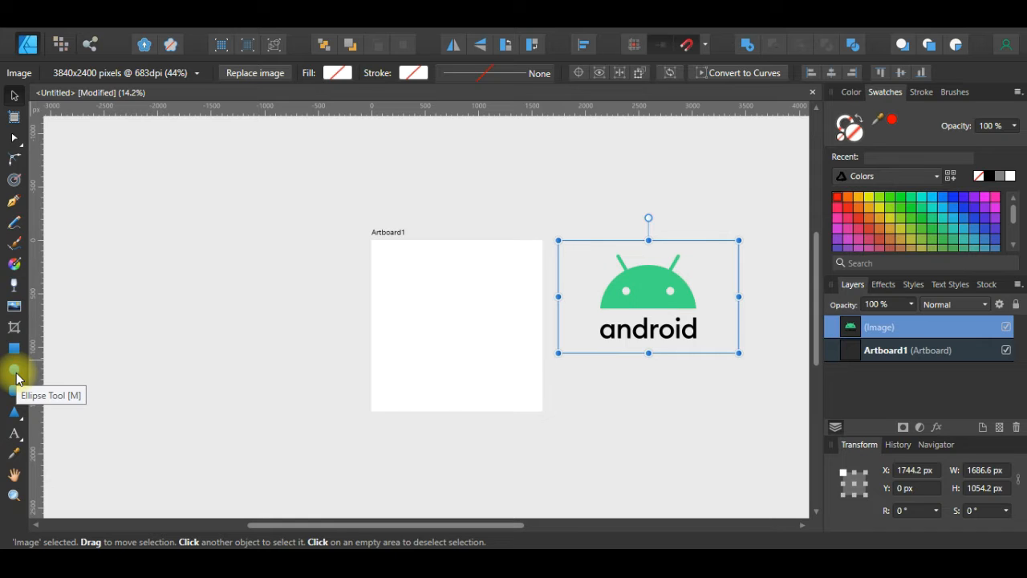
Draw a circle about 1016 px in diameter centred on the artboard, and shift the logo image slightly lower beside the artboard
{"action": "left_click", "coordinate": [14, 371]}
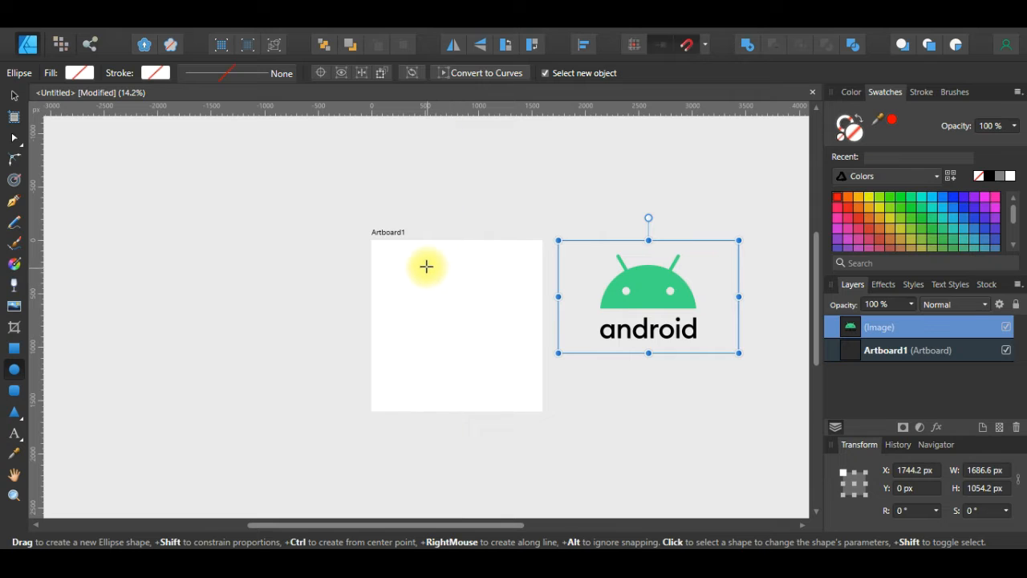
{"action": "left_click_drag", "start_coordinate": [425, 265], "coordinate": [535, 375]}
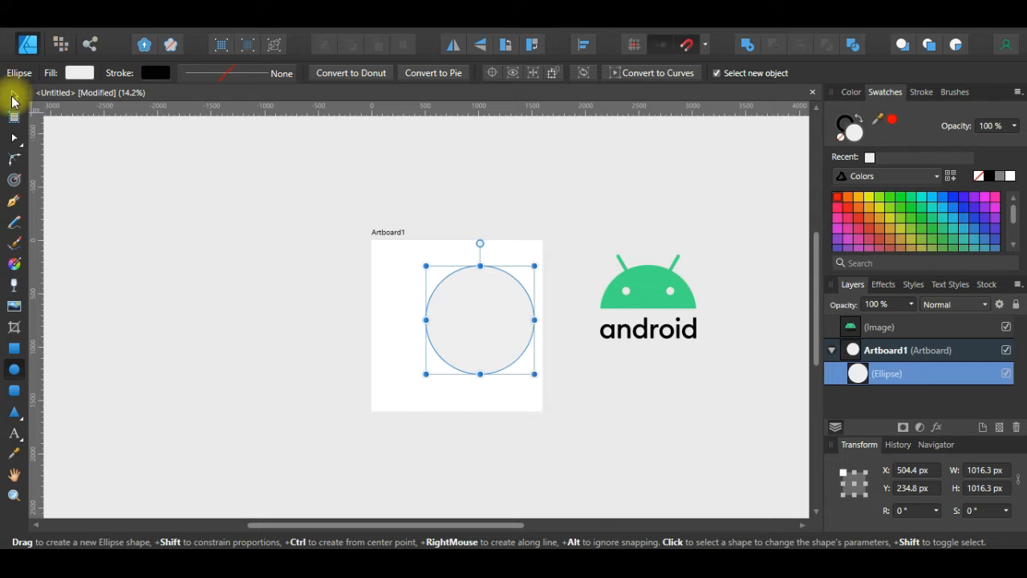
{"action": "left_click", "coordinate": [13, 98]}
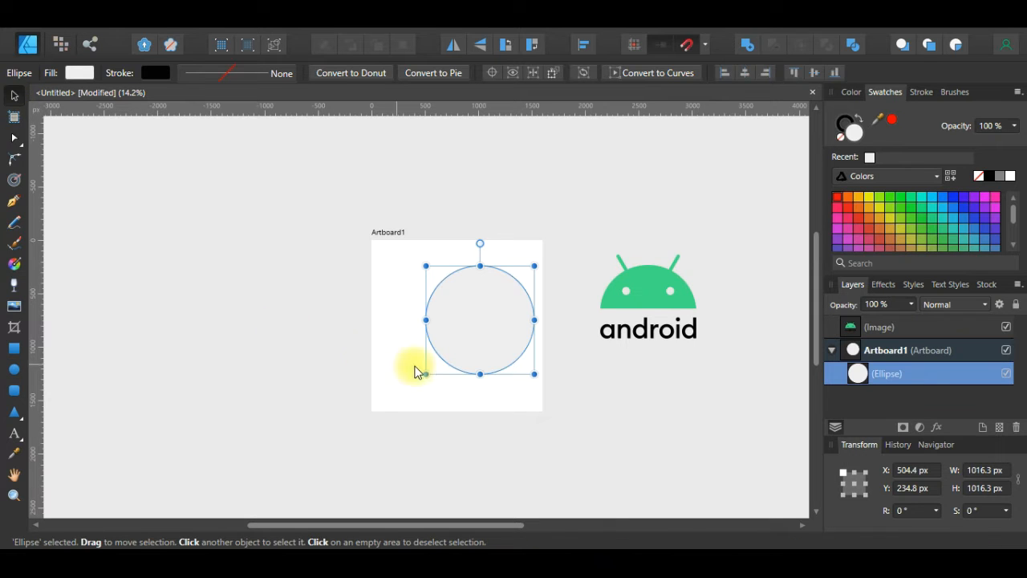
{"action": "left_click_drag", "start_coordinate": [482, 332], "coordinate": [460, 338]}
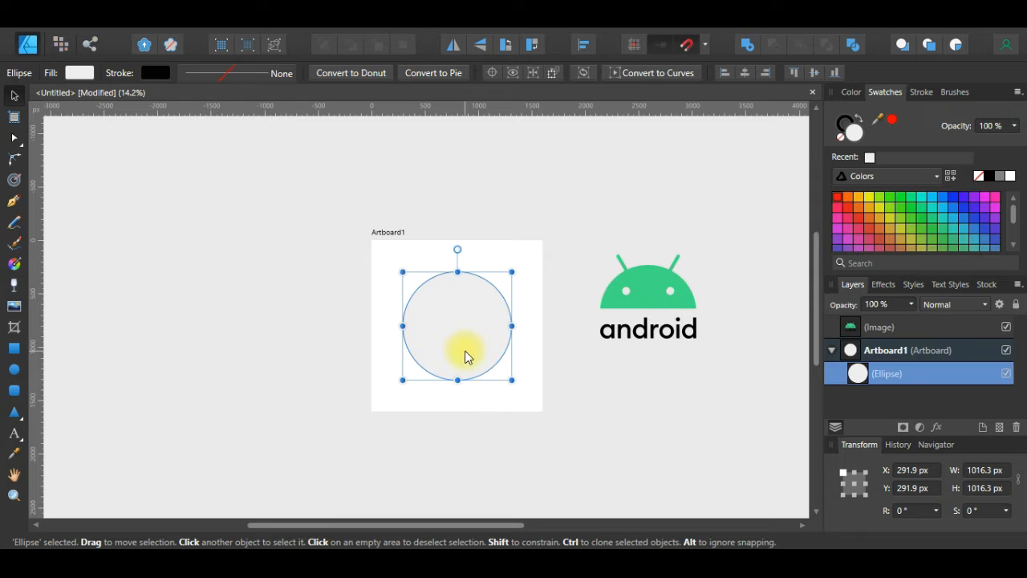
{"action": "left_click_drag", "start_coordinate": [630, 295], "coordinate": [646, 314]}
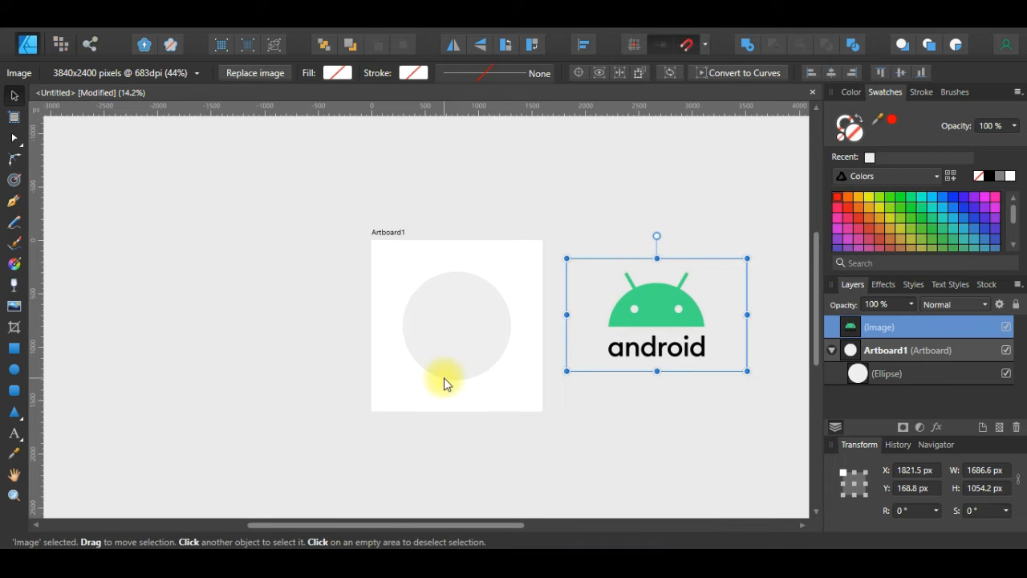
Fill the large circle with the green sampled from the android head in the logo image
{"action": "left_click", "coordinate": [16, 456]}
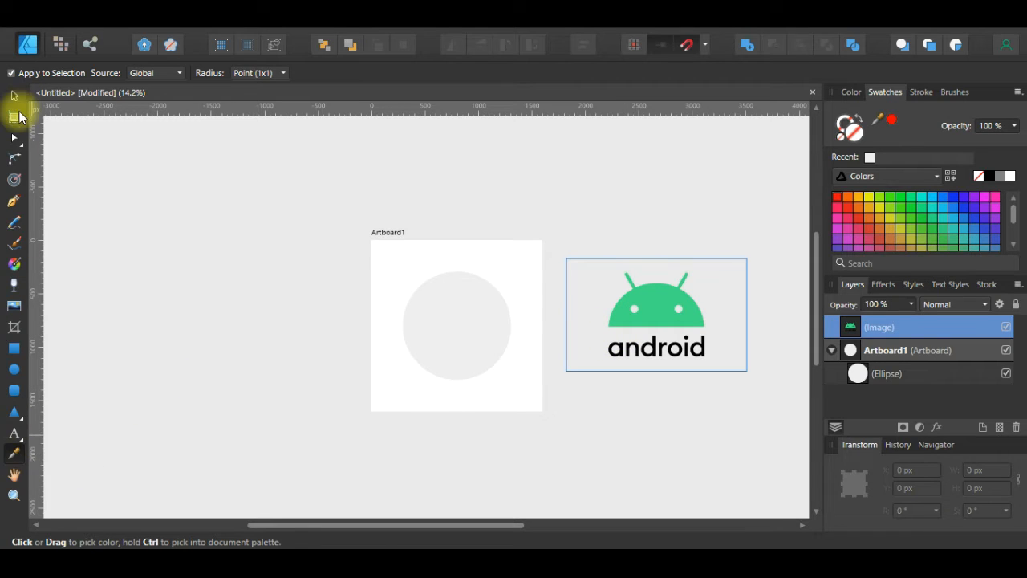
{"action": "left_click", "coordinate": [13, 95]}
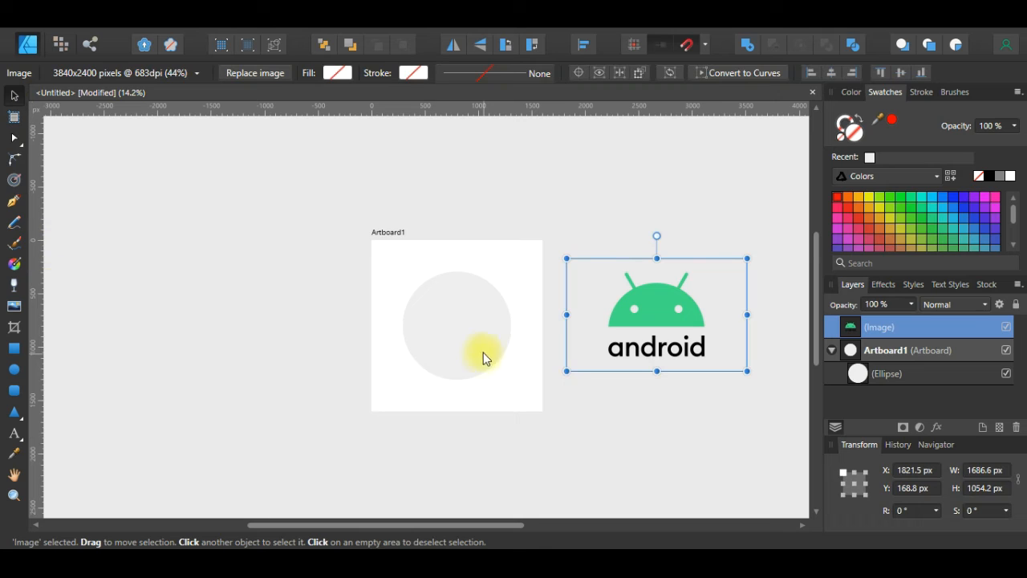
{"action": "left_click", "coordinate": [463, 322]}
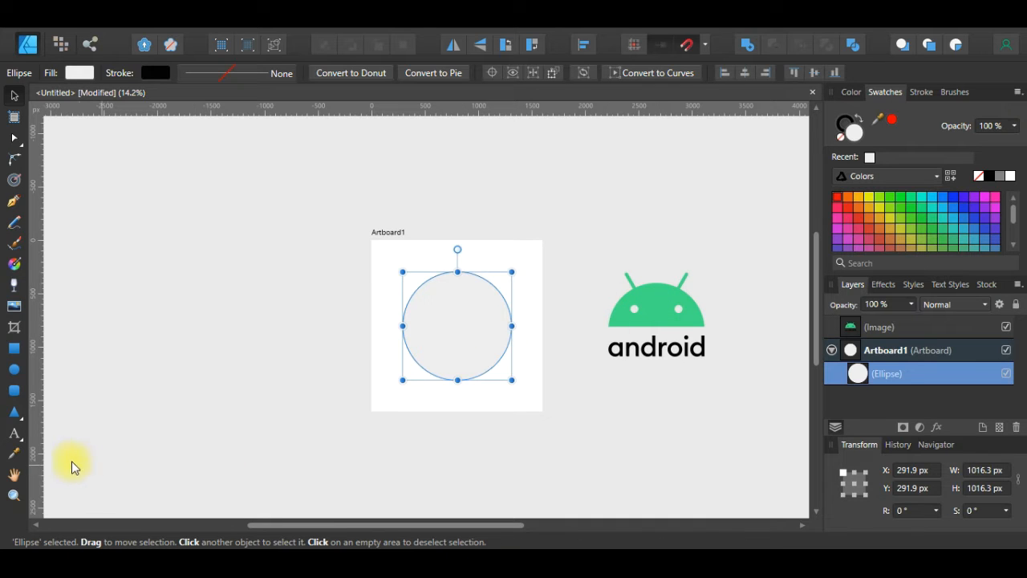
{"action": "left_click", "coordinate": [13, 456]}
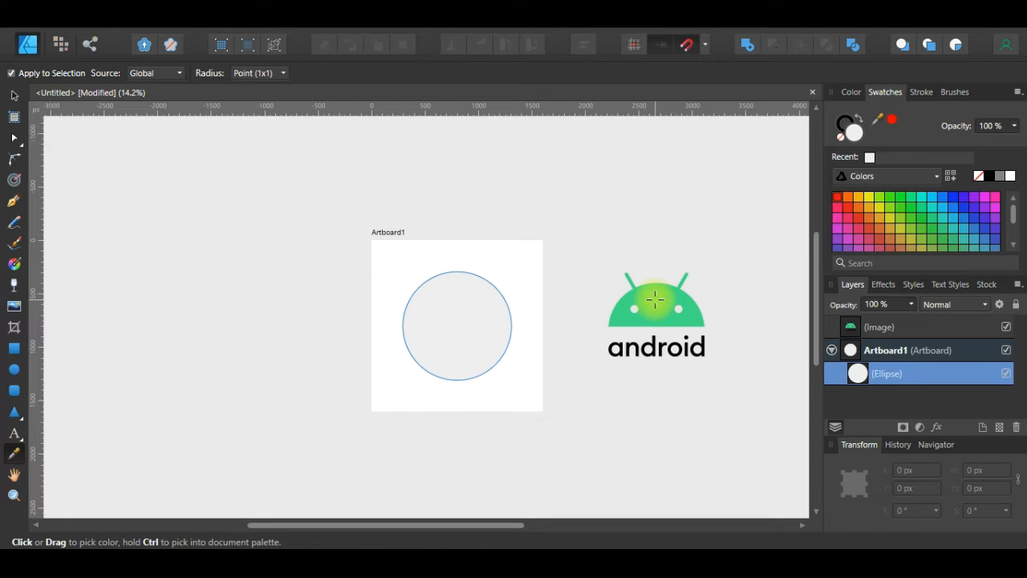
{"action": "left_click", "coordinate": [656, 298]}
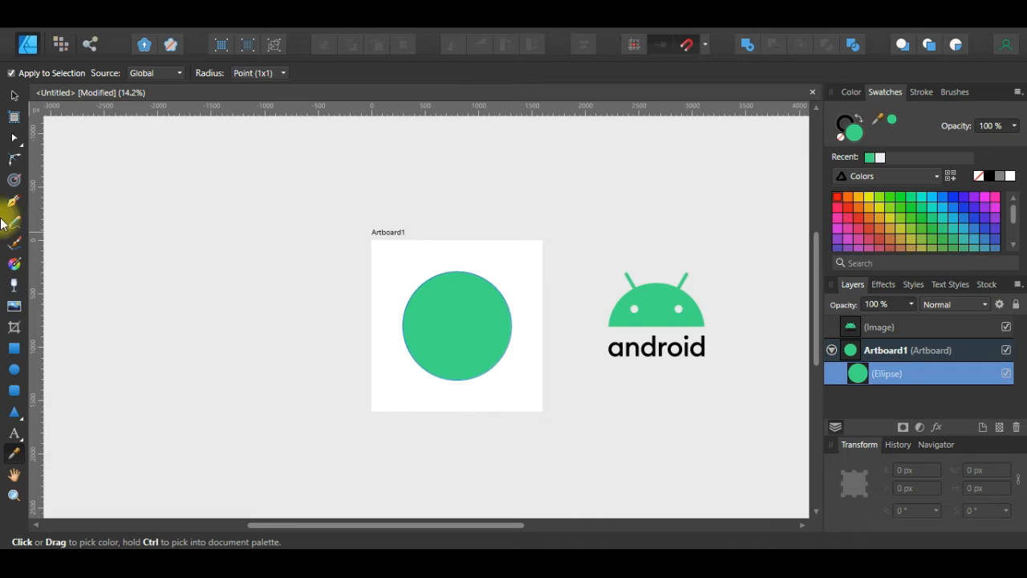
{"action": "left_click", "coordinate": [13, 97]}
Try a red fill on the large circle, and undo both the red and the sampled green fill
{"action": "left_click", "coordinate": [837, 197]}
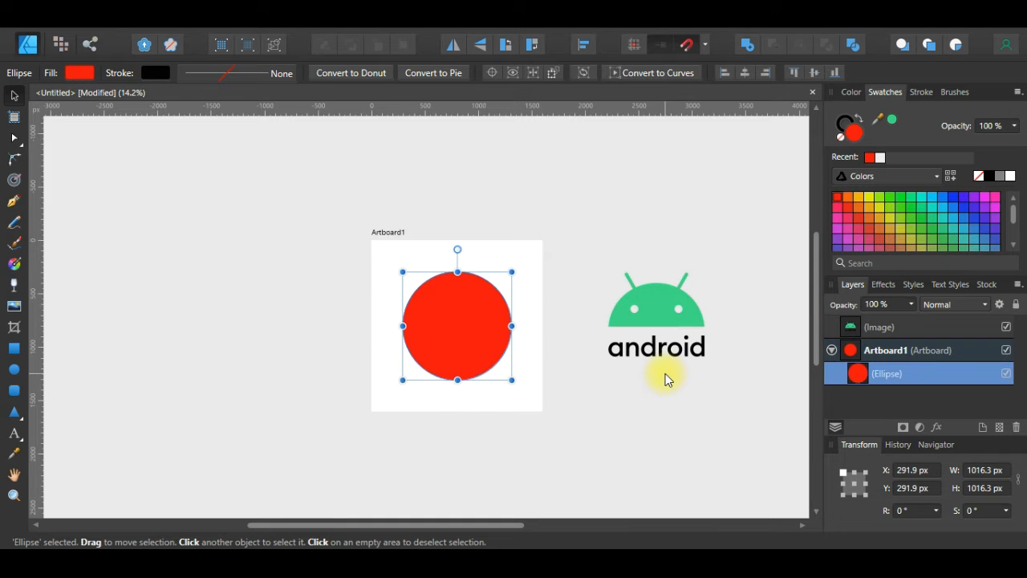
{"action": "key", "text": "ctrl+z"}
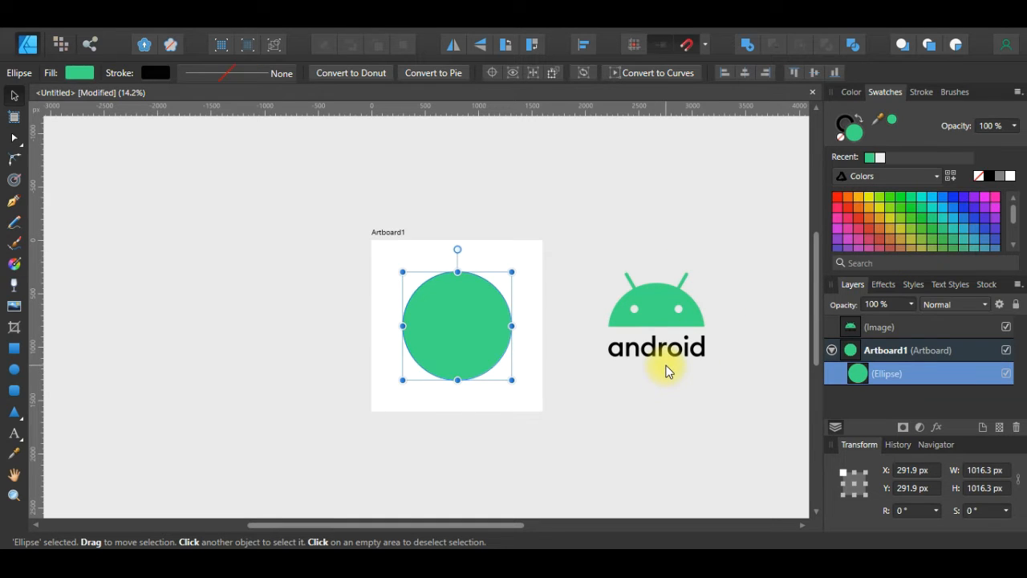
{"action": "key", "text": "ctrl+z"}
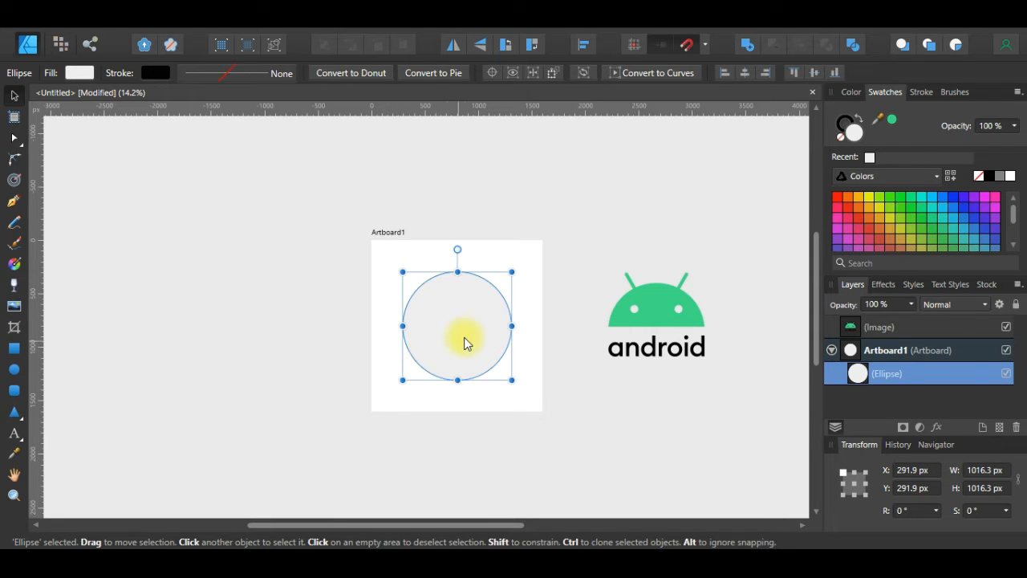
{"action": "left_click_drag", "start_coordinate": [467, 340], "coordinate": [465, 343]}
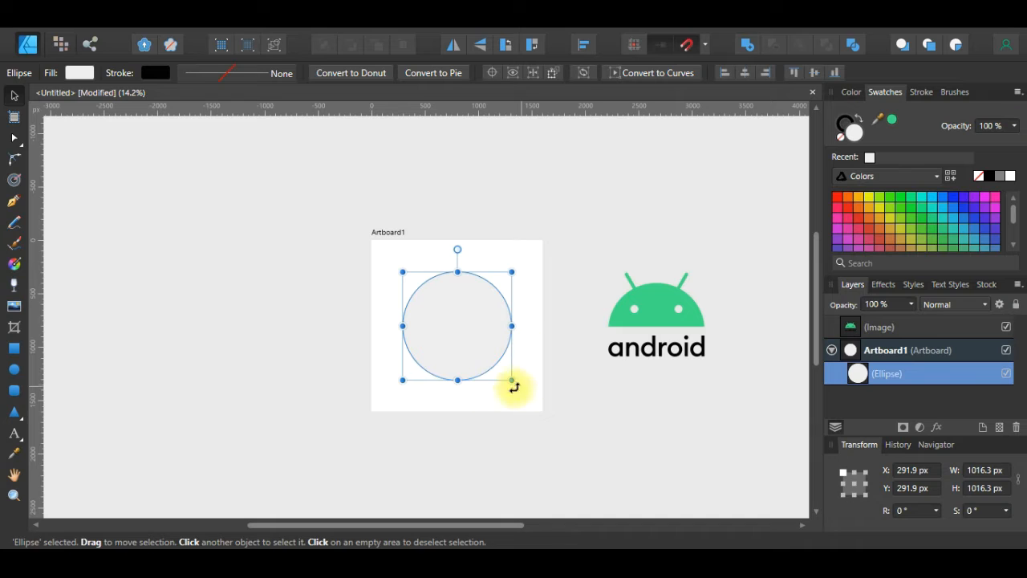
Sample the wordmark's black onto the large circle, and replace it with the green sampled from the logo's head
{"action": "left_click", "coordinate": [12, 460]}
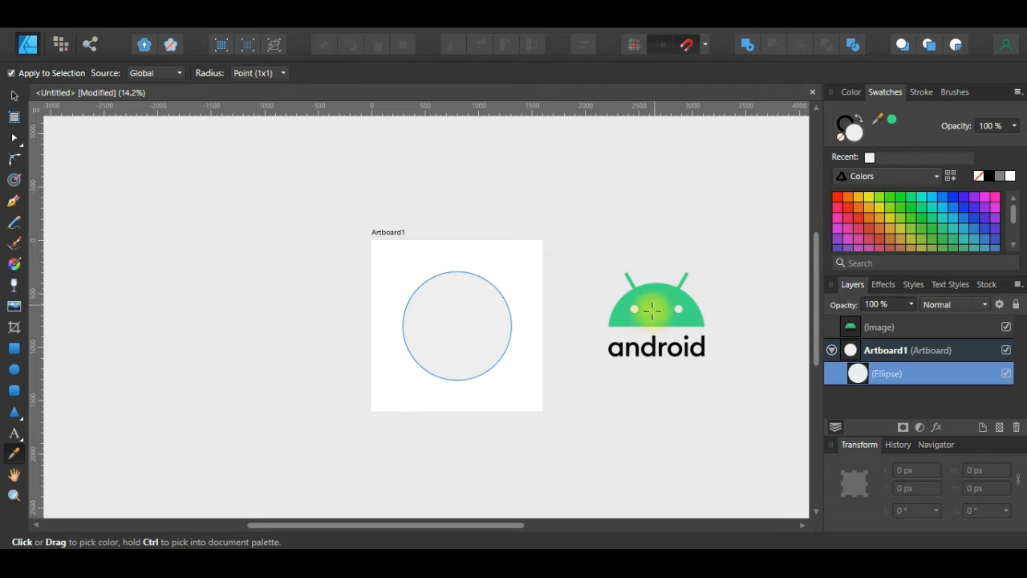
{"action": "scroll", "coordinate": [654, 343], "scroll_direction": "up", "scroll_amount": 5}
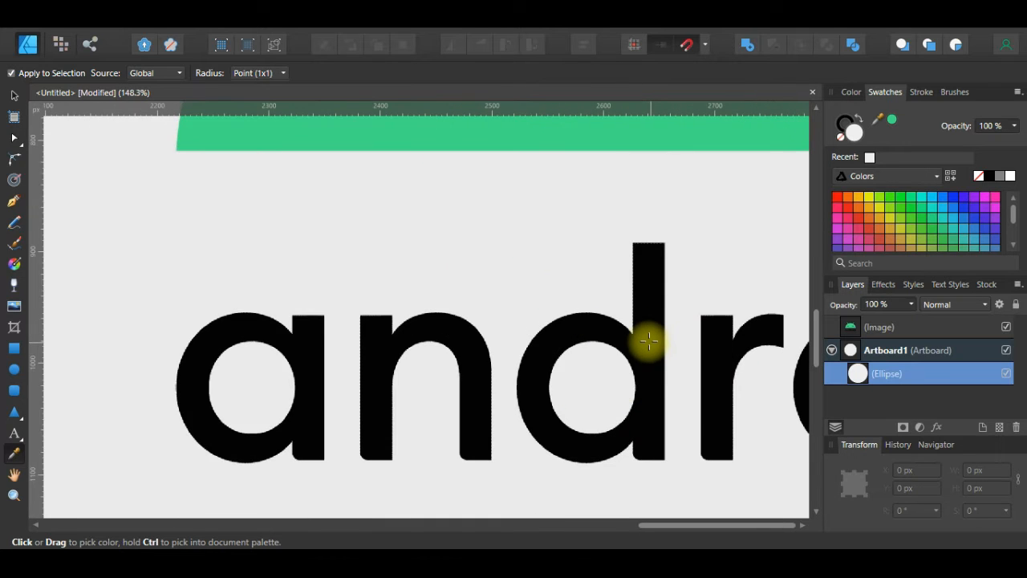
{"action": "scroll", "coordinate": [652, 321], "scroll_direction": "down", "scroll_amount": 1}
{"action": "scroll", "coordinate": [653, 321], "scroll_direction": "down", "scroll_amount": 3}
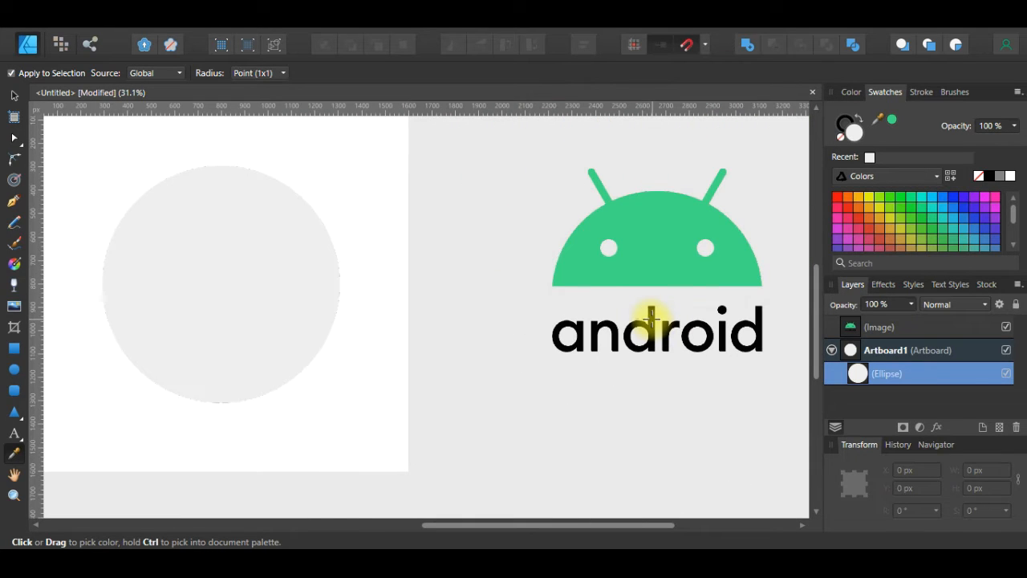
{"action": "left_click", "coordinate": [651, 320]}
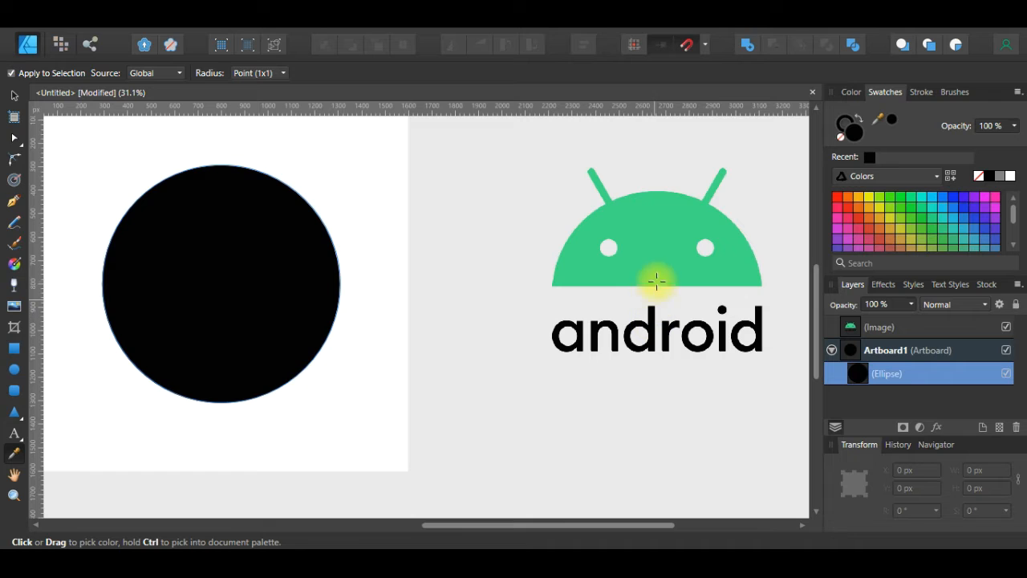
{"action": "left_click", "coordinate": [654, 227]}
{"action": "scroll", "coordinate": [610, 353], "scroll_direction": "down", "scroll_amount": 2}
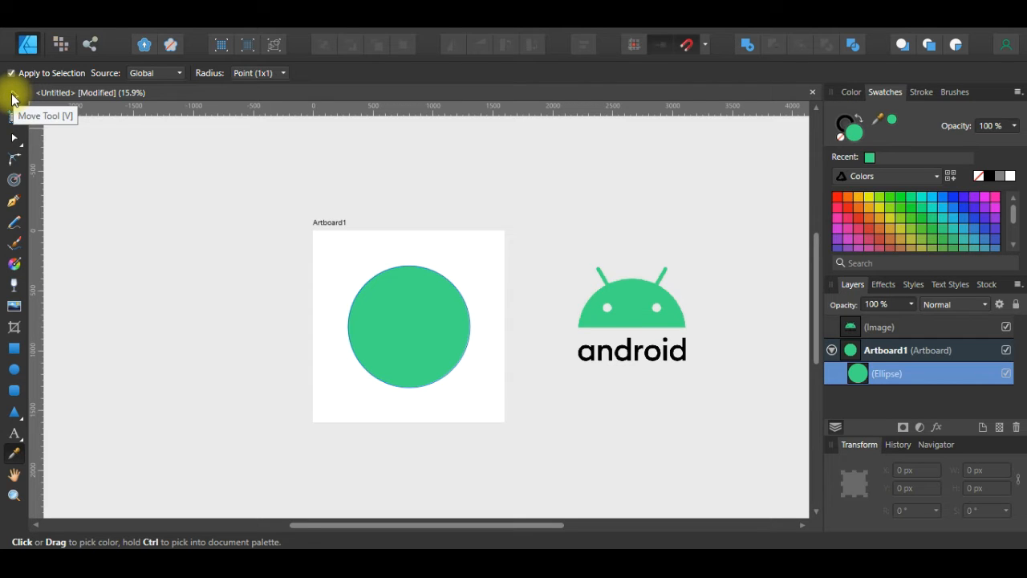
{"action": "left_click", "coordinate": [14, 98]}
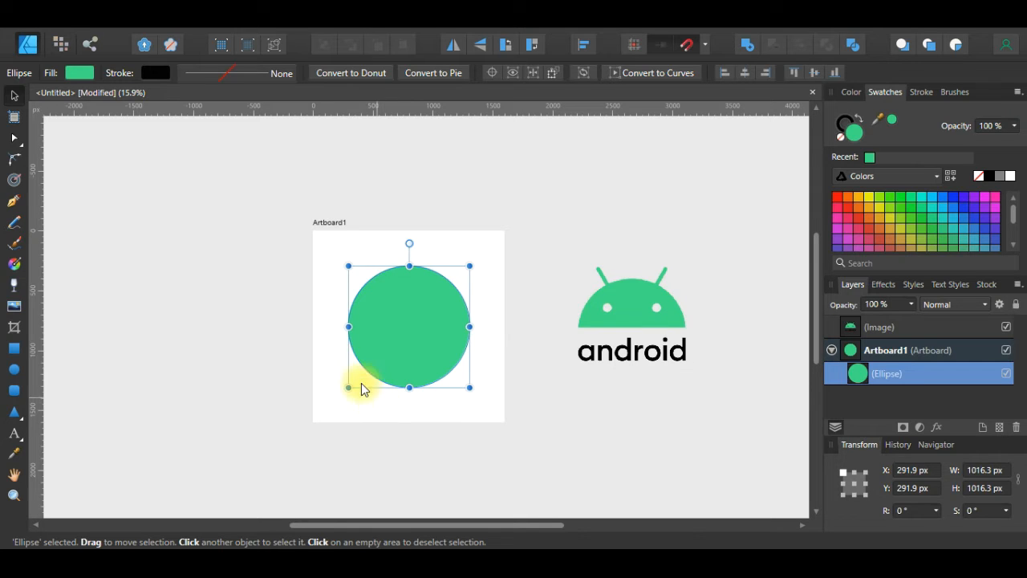
Crop away the lower half of the green circle with the Vector Crop tool to leave a semicircle about 508 px high
{"action": "left_click", "coordinate": [14, 329]}
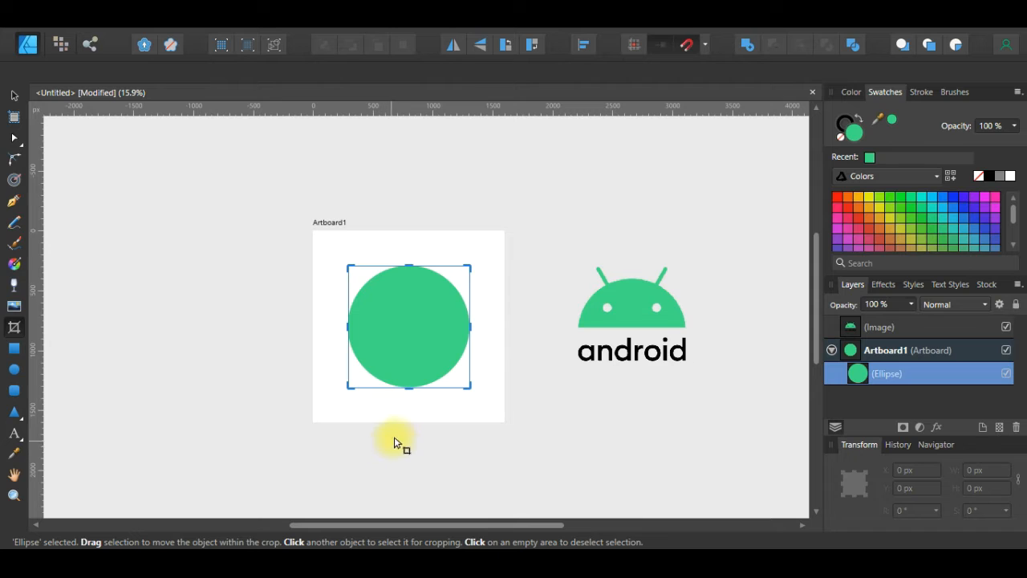
{"action": "scroll", "coordinate": [410, 399], "scroll_direction": "up", "scroll_amount": 3}
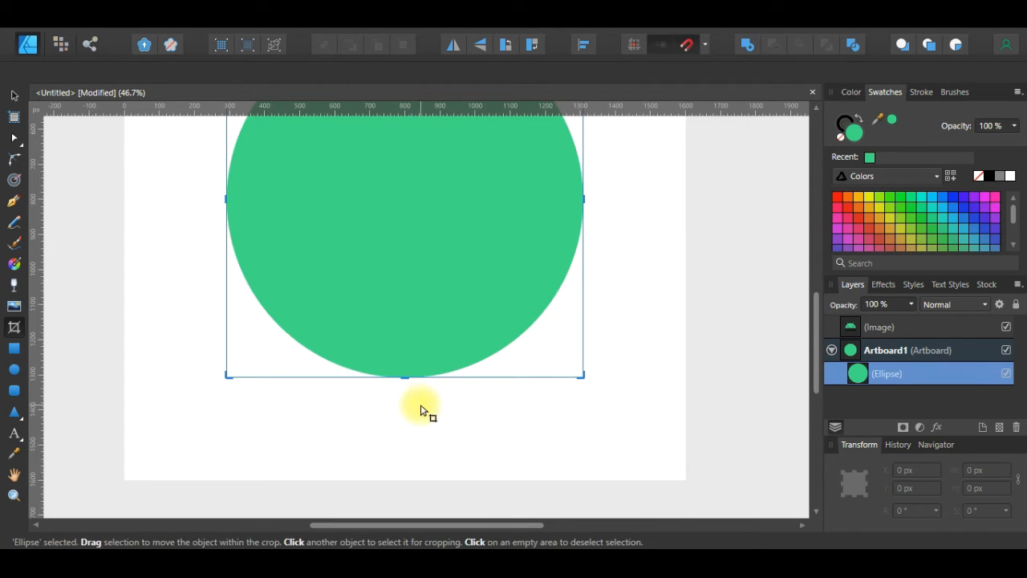
{"action": "scroll", "coordinate": [417, 411], "scroll_direction": "up", "scroll_amount": 2}
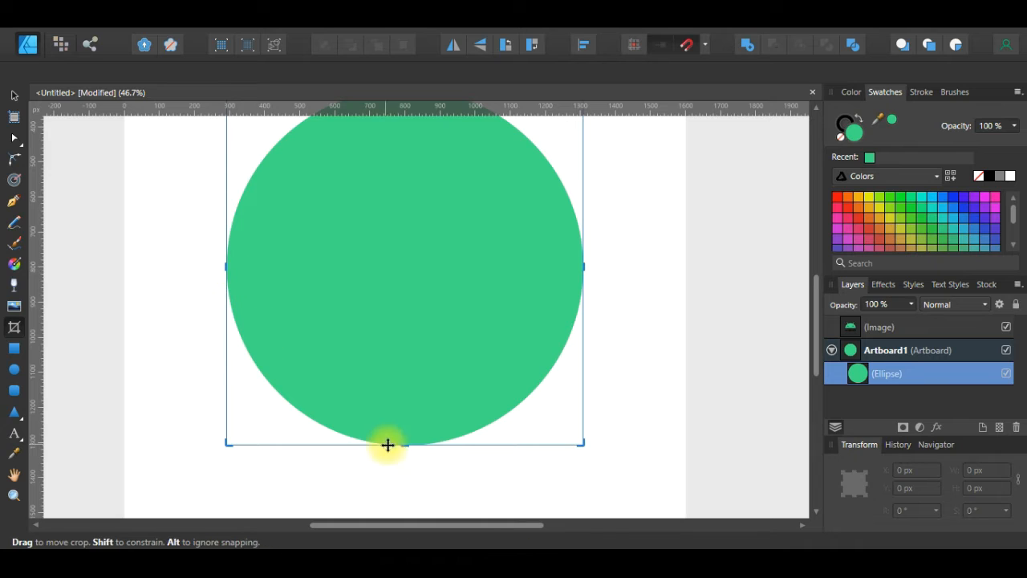
{"action": "left_click_drag", "start_coordinate": [403, 447], "coordinate": [385, 269]}
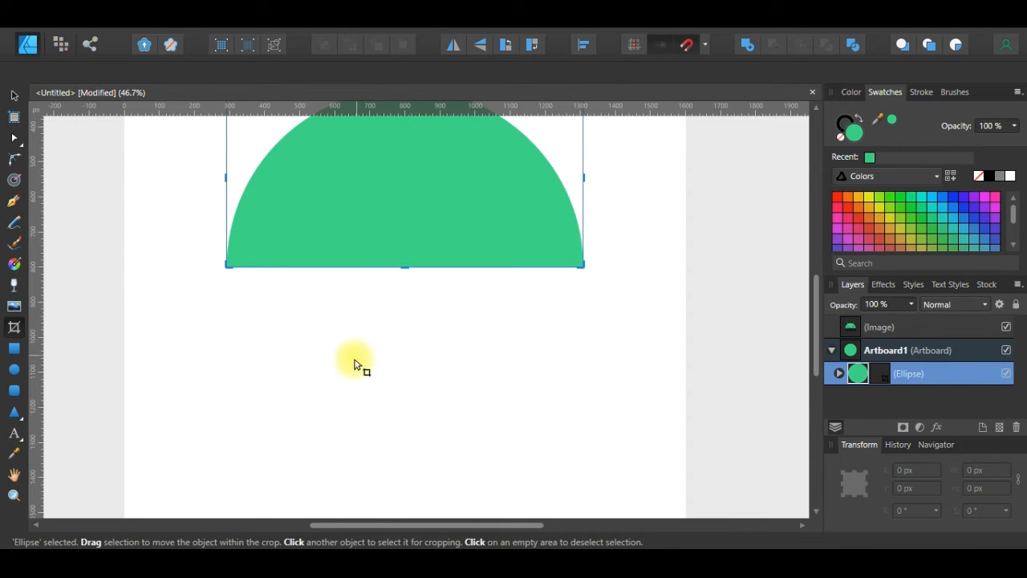
{"action": "scroll", "coordinate": [334, 412], "scroll_direction": "down", "scroll_amount": 3}
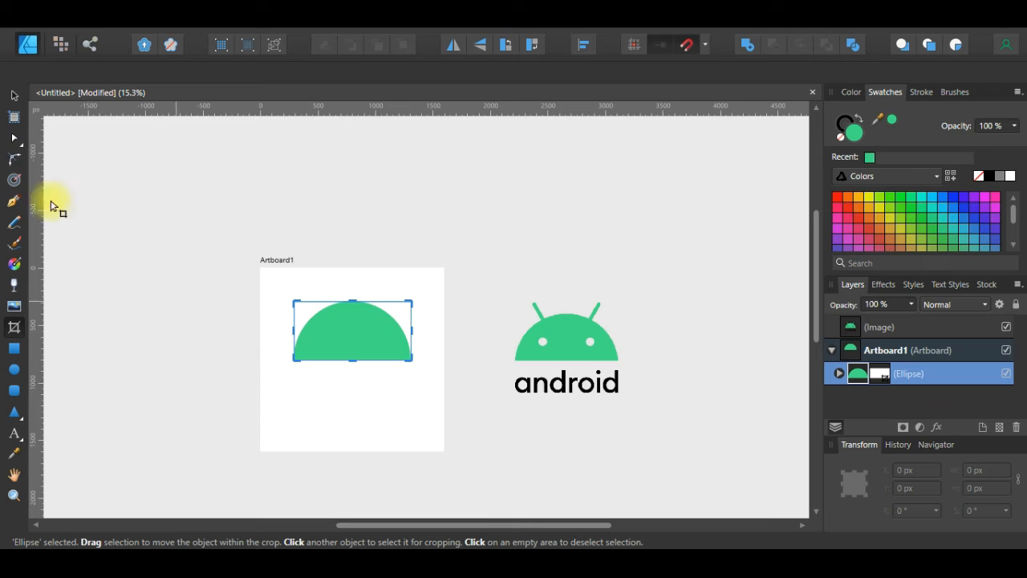
{"action": "left_click", "coordinate": [15, 97]}
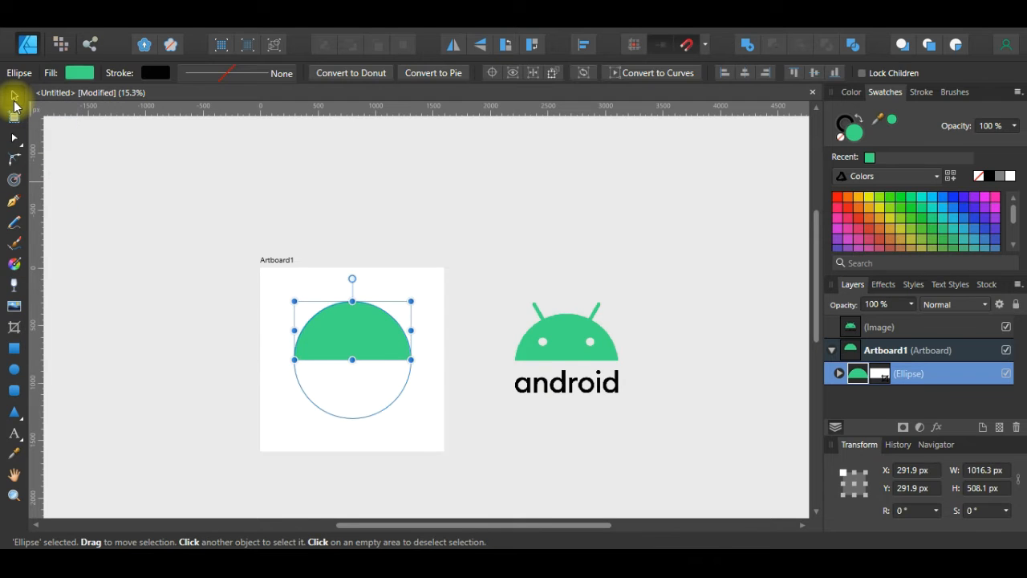
{"action": "left_click", "coordinate": [273, 382]}
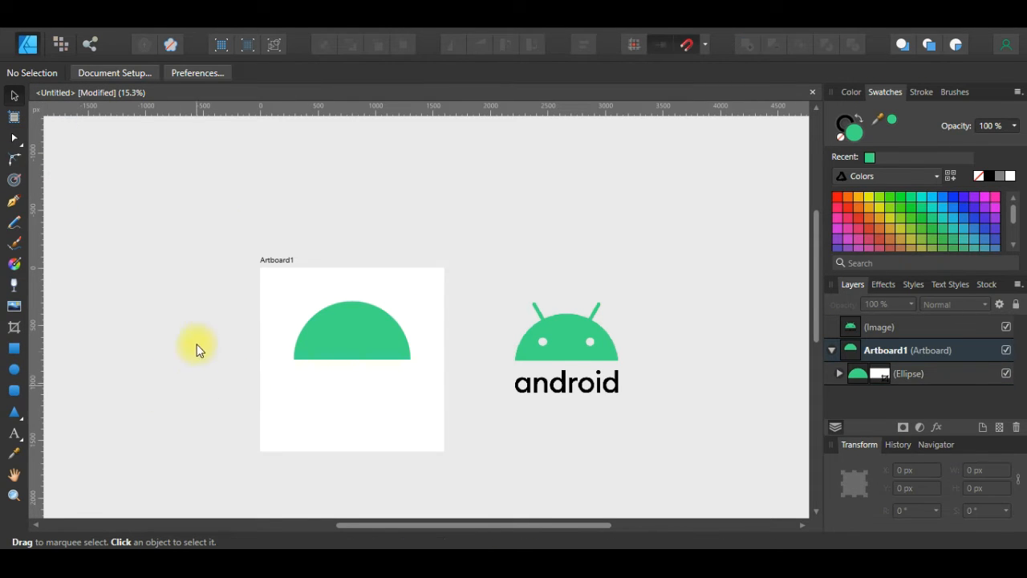
Move the green semicircle slightly down the artboard, and shift the logo image slightly down and closer to the artboard
{"action": "left_click_drag", "start_coordinate": [356, 343], "coordinate": [355, 349]}
{"action": "left_click", "coordinate": [570, 353]}
{"action": "mouse_move", "coordinate": [569, 353]}
{"action": "left_mouse_down"}
{"action": "mouse_move", "coordinate": [536, 351]}
{"action": "mouse_move", "coordinate": [562, 355]}
{"action": "left_mouse_up"}
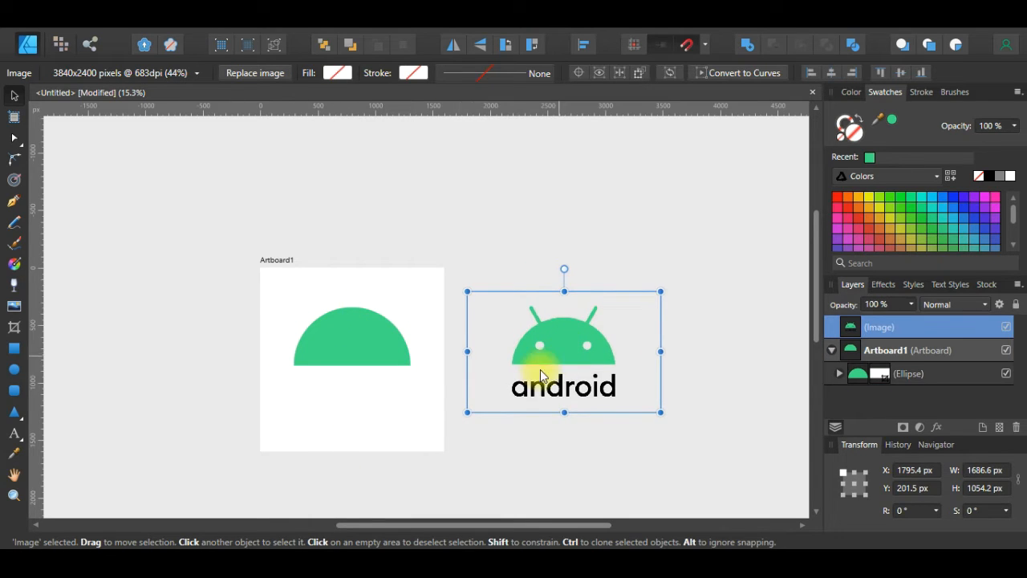
{"action": "left_click", "coordinate": [500, 452]}
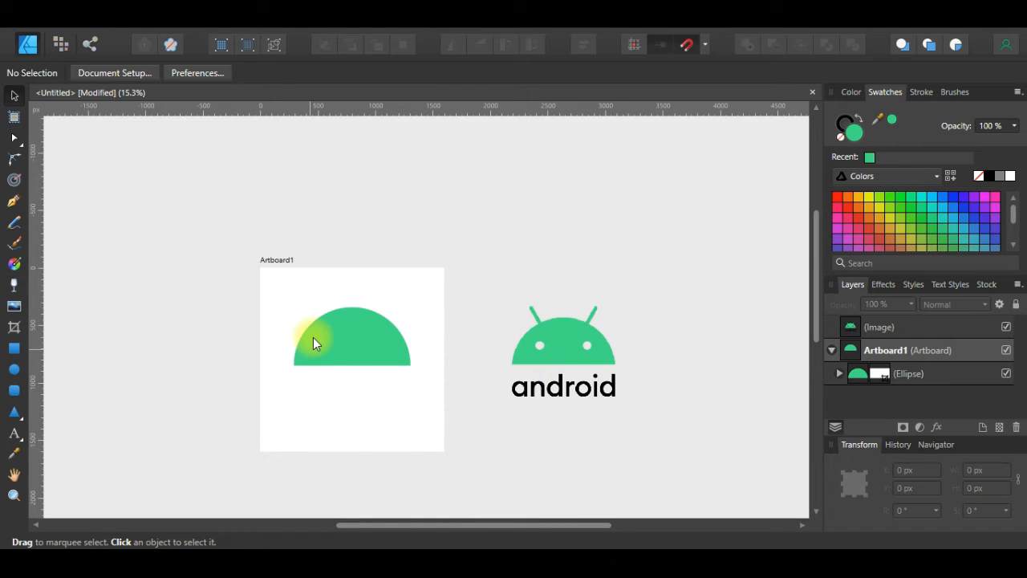
Draw an ellipse about 370 × 367 px overlapping the top of the semicircle, and delete it
{"action": "left_click", "coordinate": [16, 374]}
{"action": "scroll", "coordinate": [325, 341], "scroll_direction": "up", "scroll_amount": 5}
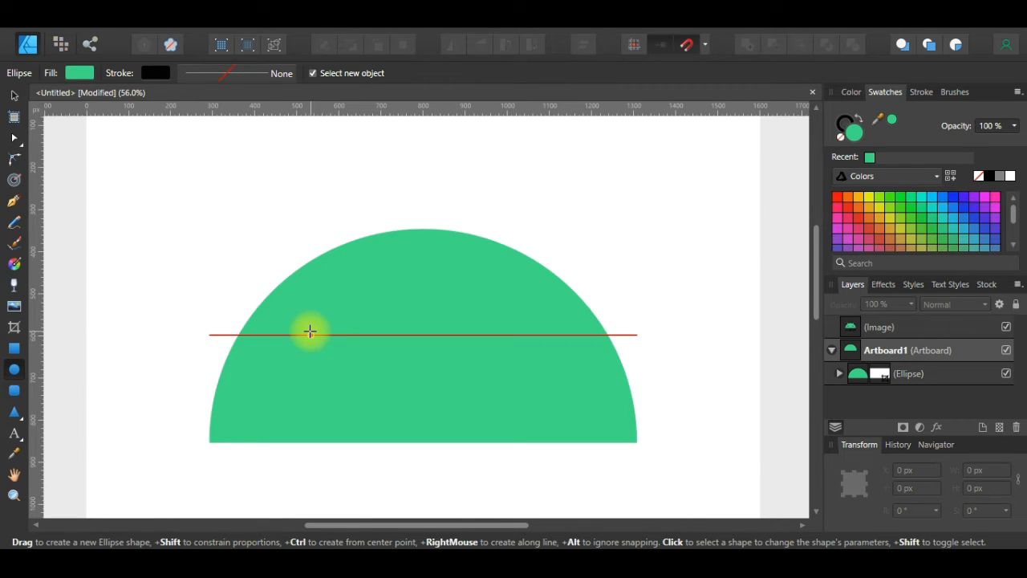
{"action": "mouse_move", "coordinate": [308, 311]}
{"action": "left_mouse_down"}
{"action": "mouse_move", "coordinate": [362, 454]}
{"action": "mouse_move", "coordinate": [365, 518]}
{"action": "mouse_move", "coordinate": [364, 447]}
{"action": "mouse_move", "coordinate": [195, 339]}
{"action": "mouse_move", "coordinate": [214, 188]}
{"action": "mouse_move", "coordinate": [462, 136]}
{"action": "left_mouse_up"}
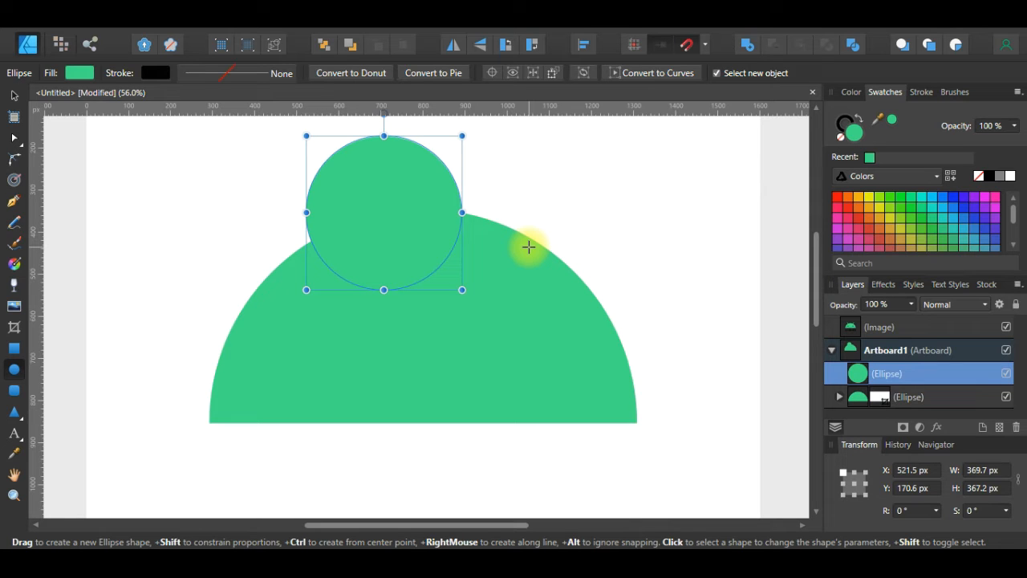
{"action": "key", "text": "Delete"}
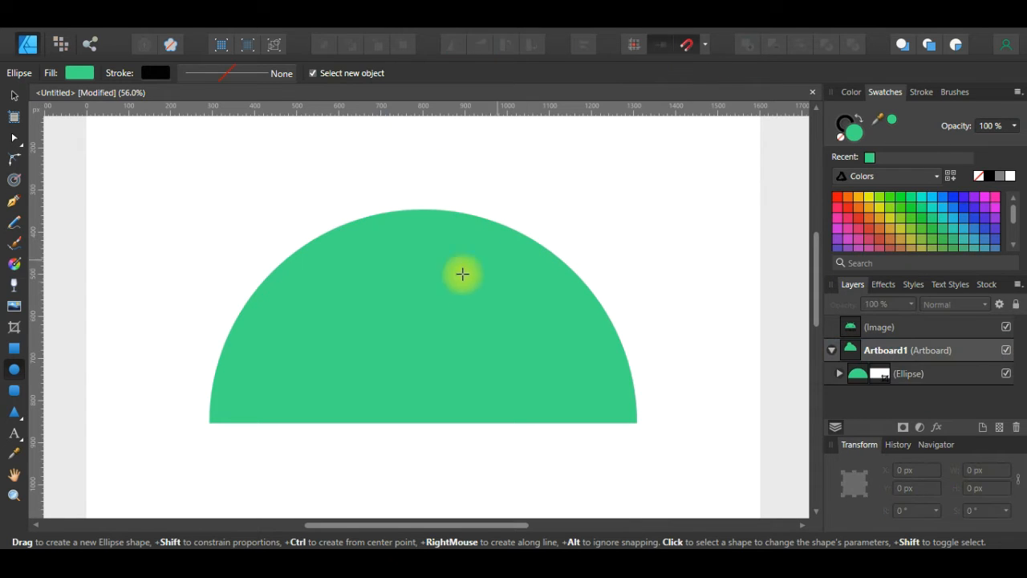
Draw a circle about 94 px in diameter on the white area above the semicircle, left of its centre
{"action": "scroll", "coordinate": [422, 383], "scroll_direction": "up", "scroll_amount": 2}
{"action": "scroll", "coordinate": [422, 384], "scroll_direction": "up", "scroll_amount": 2}
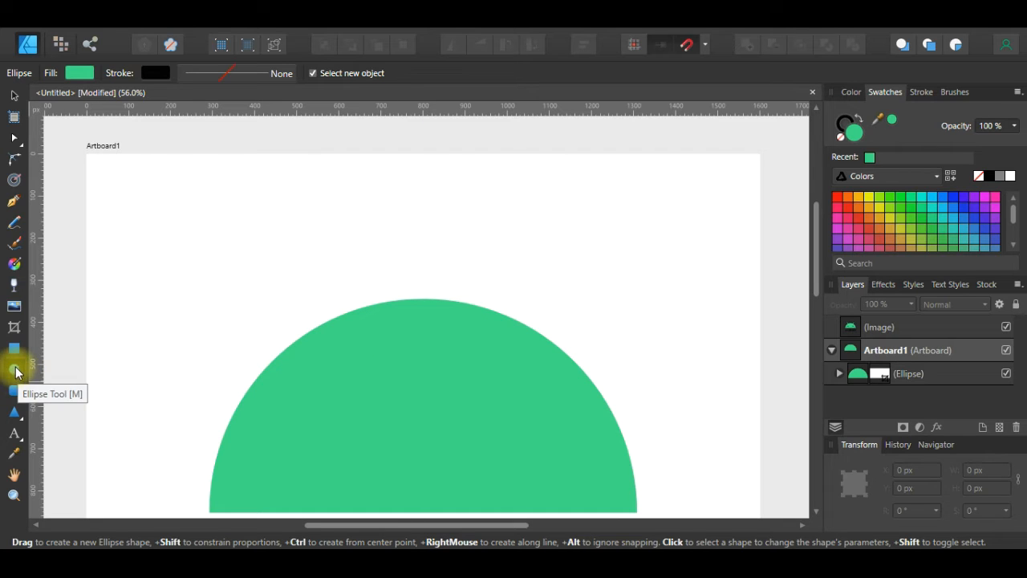
{"action": "left_click_drag", "start_coordinate": [267, 205], "coordinate": [310, 243]}
{"action": "key", "text": "shift"}
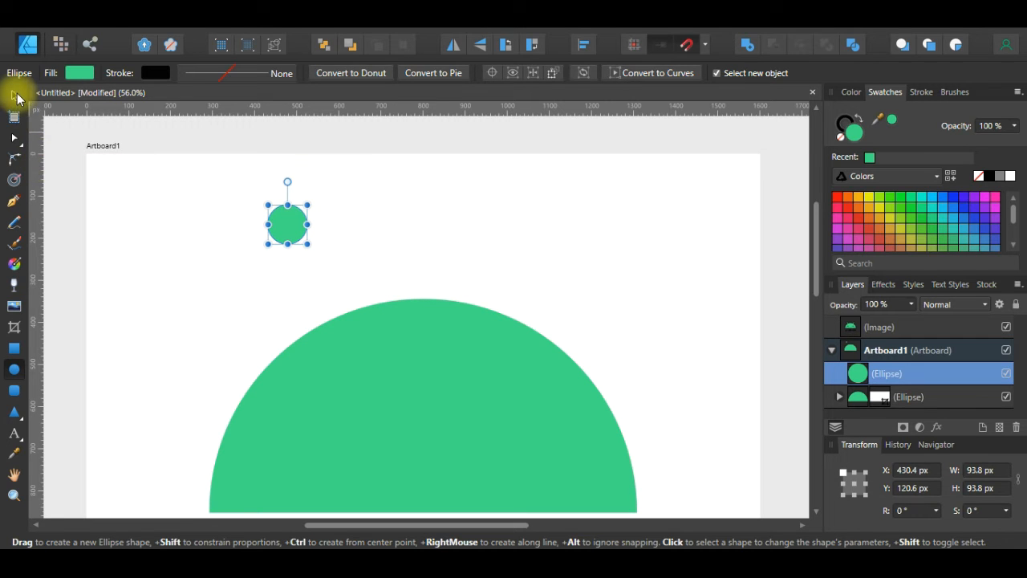
Move the small circle onto the left half of the semicircle as an eye, at about X 564 px, Y 505 px
{"action": "left_click", "coordinate": [13, 97]}
{"action": "scroll", "coordinate": [314, 201], "scroll_direction": "down", "scroll_amount": 1}
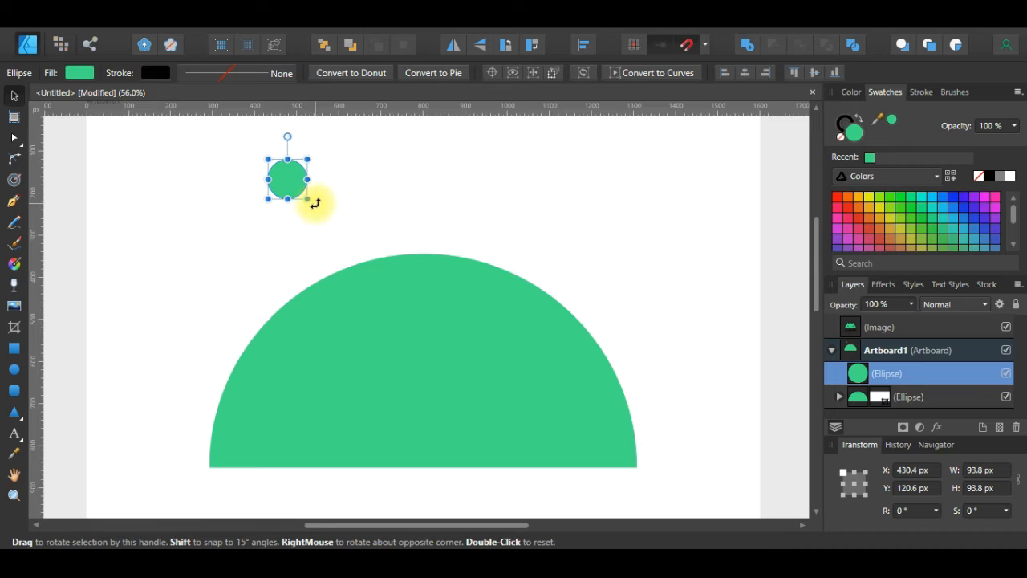
{"action": "scroll", "coordinate": [301, 207], "scroll_direction": "down", "scroll_amount": 1}
{"action": "scroll", "coordinate": [301, 207], "scroll_direction": "up", "scroll_amount": 2}
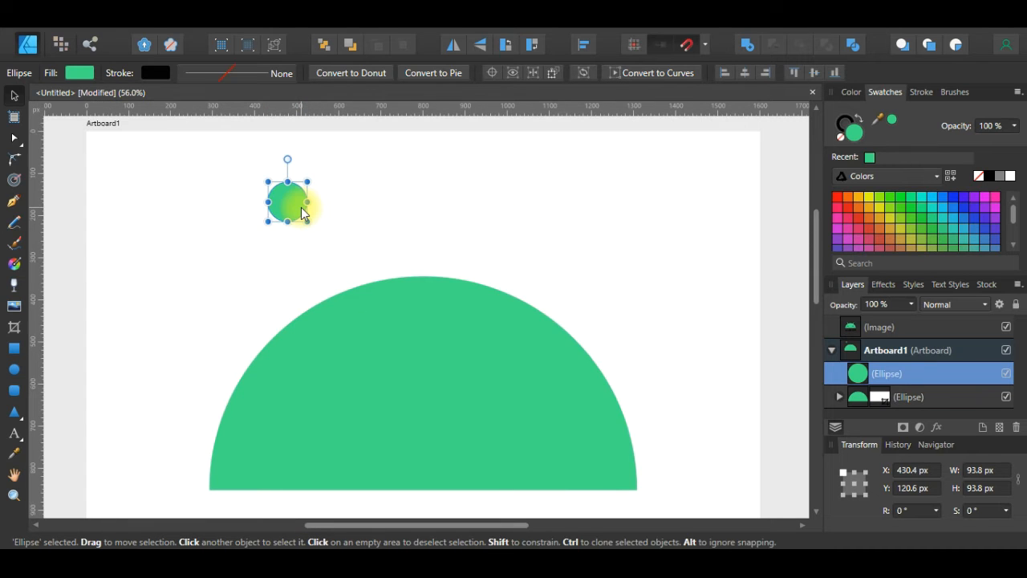
{"action": "scroll", "coordinate": [305, 219], "scroll_direction": "down", "scroll_amount": 2}
{"action": "scroll", "coordinate": [311, 230], "scroll_direction": "up", "scroll_amount": 2}
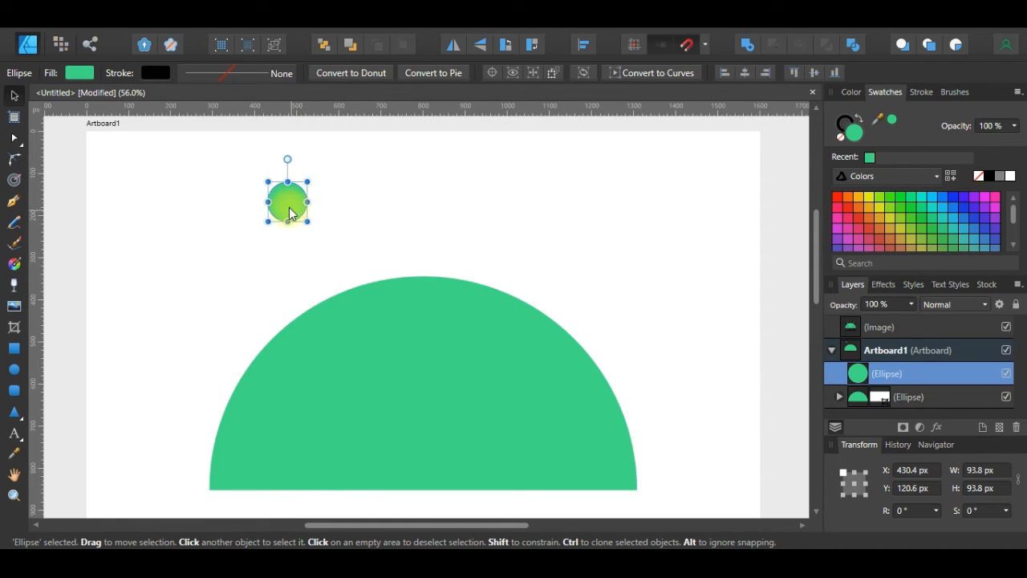
{"action": "left_click_drag", "start_coordinate": [289, 203], "coordinate": [340, 358]}
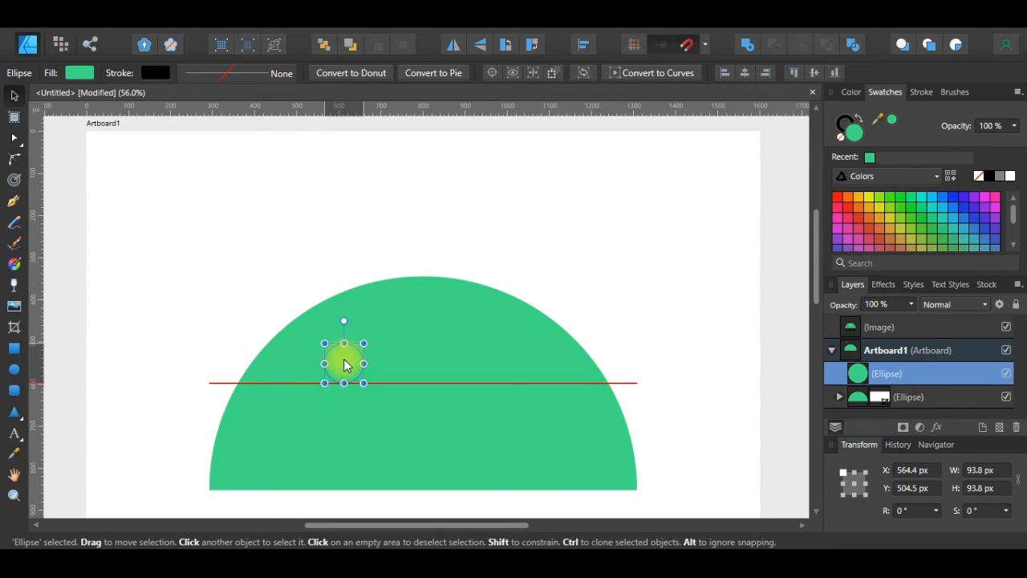
Fill the small eye circle on the semicircle with white
{"action": "left_click_drag", "start_coordinate": [345, 365], "coordinate": [345, 365]}
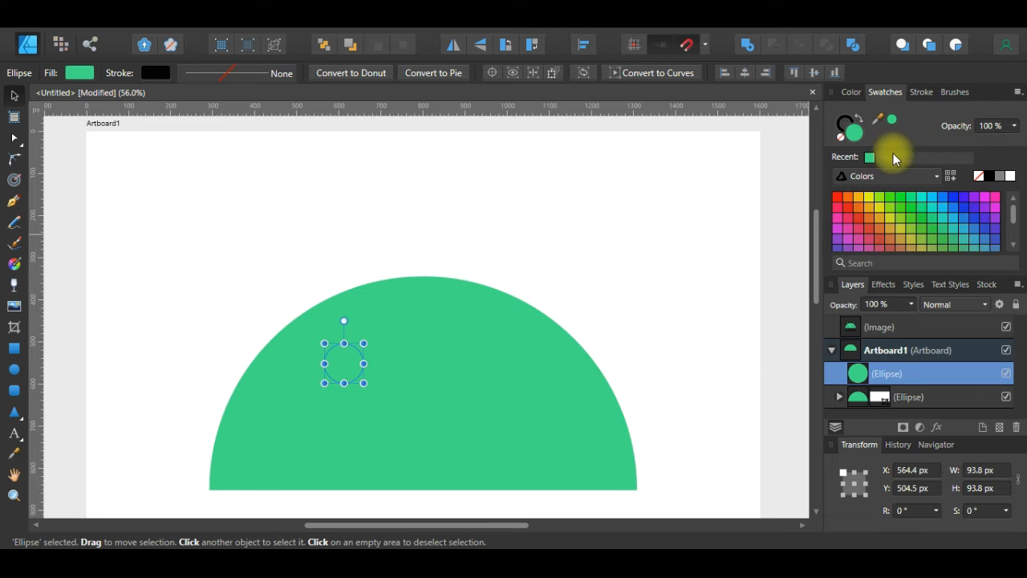
{"action": "left_click", "coordinate": [850, 93]}
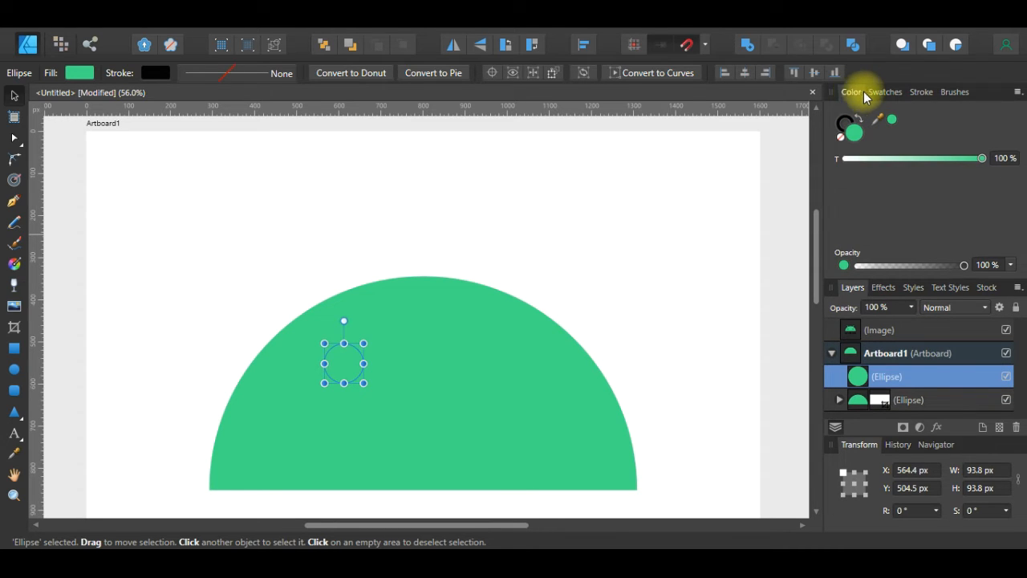
{"action": "left_click", "coordinate": [882, 95]}
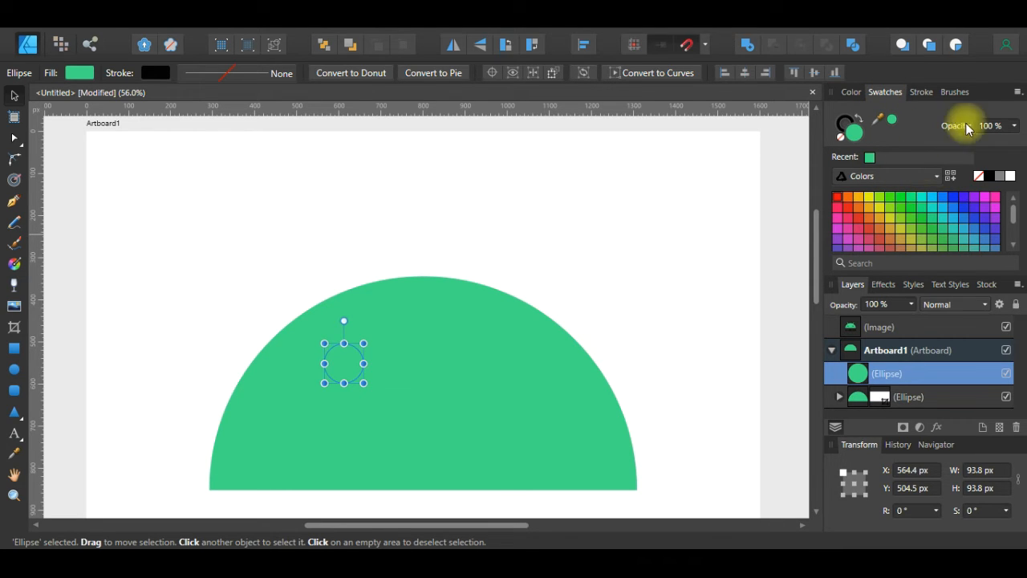
{"action": "left_click", "coordinate": [1018, 93]}
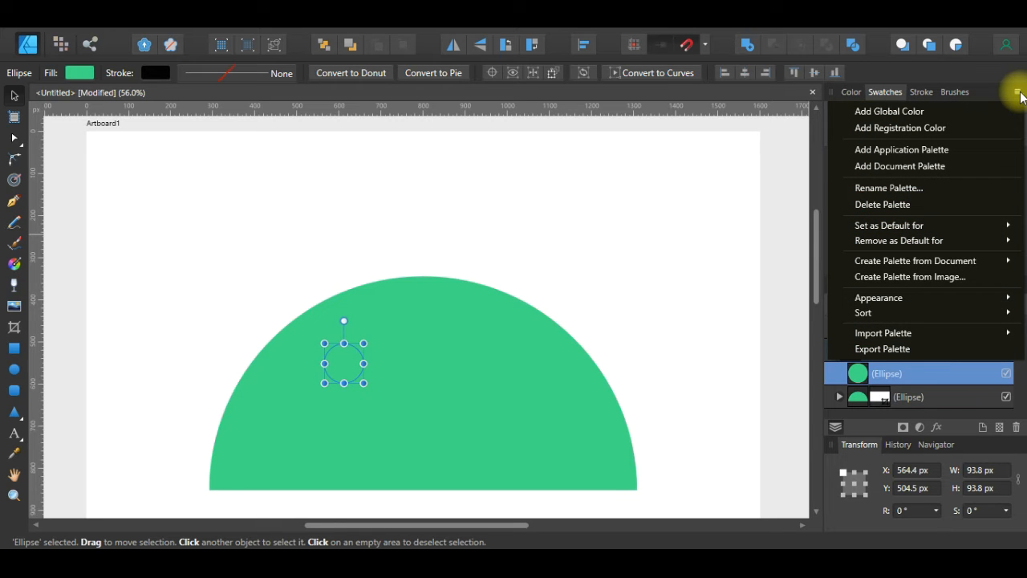
{"action": "left_click", "coordinate": [1016, 92]}
{"action": "left_click", "coordinate": [1016, 92]}
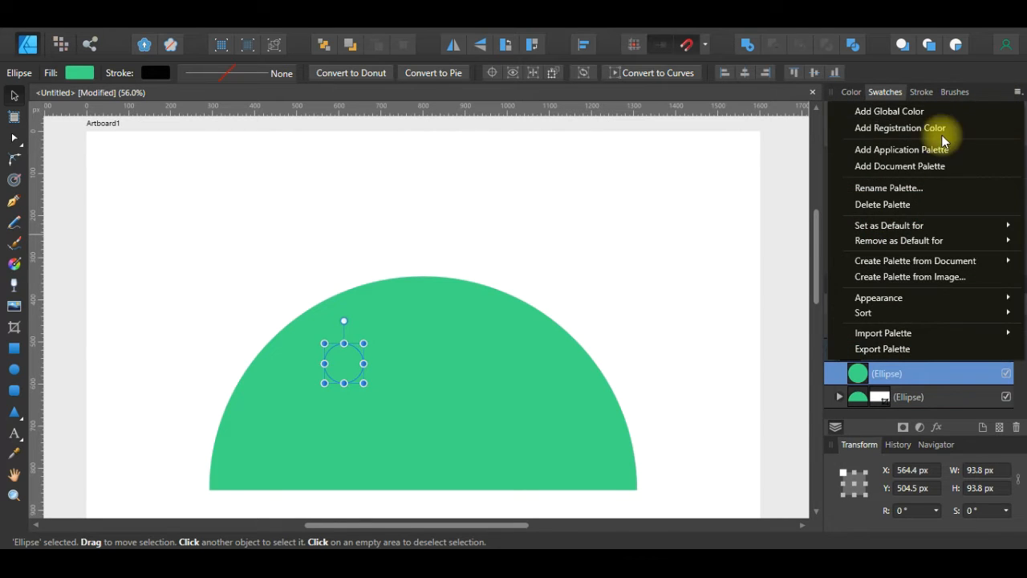
{"action": "left_click", "coordinate": [1001, 91]}
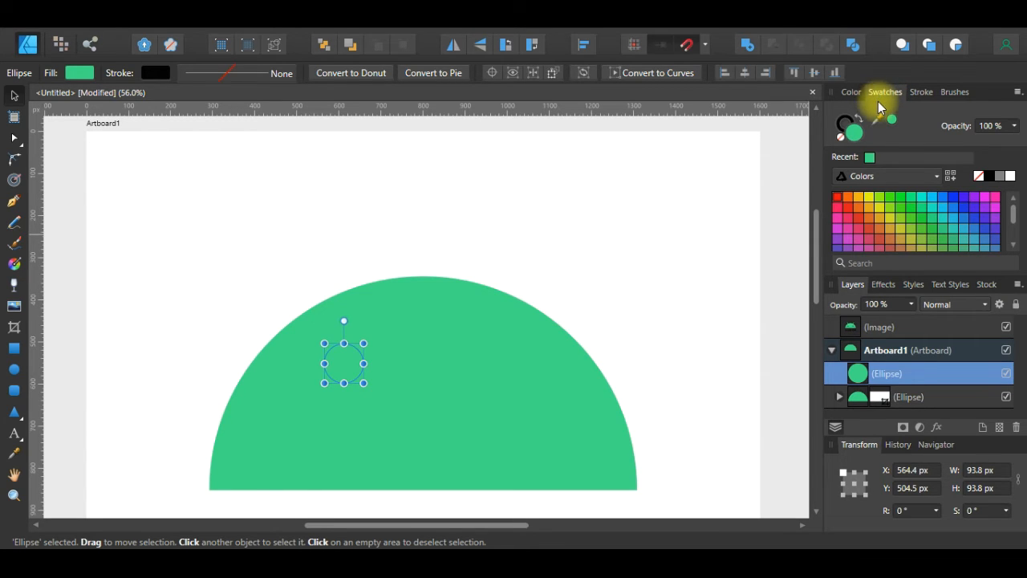
{"action": "left_click", "coordinate": [881, 176]}
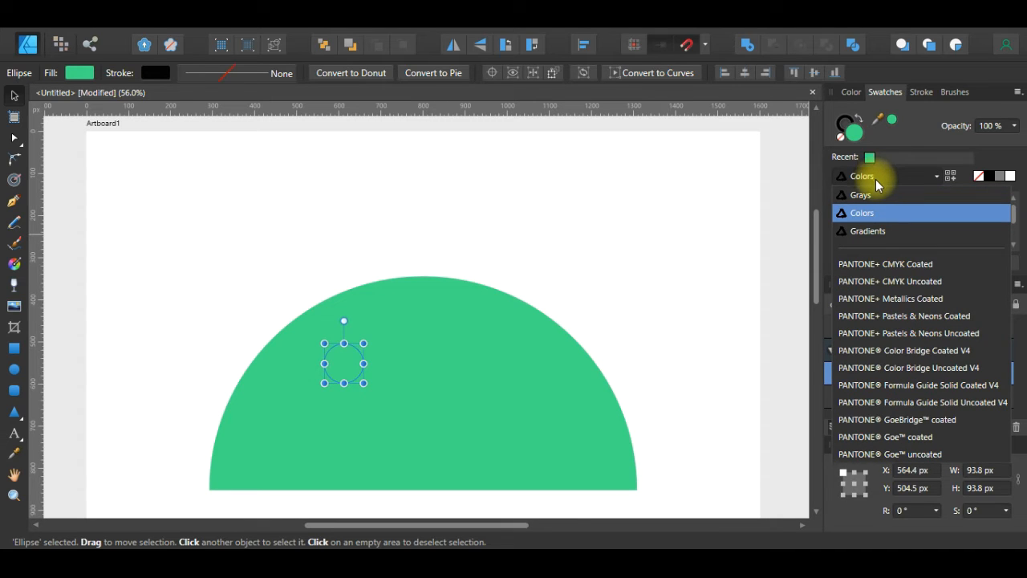
{"action": "left_click", "coordinate": [877, 178]}
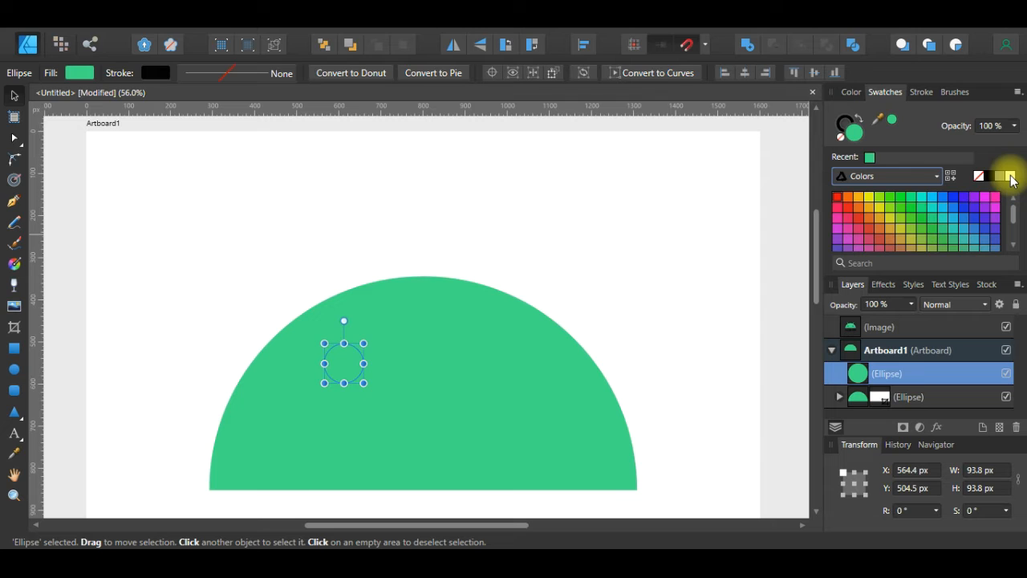
{"action": "left_click", "coordinate": [1009, 177]}
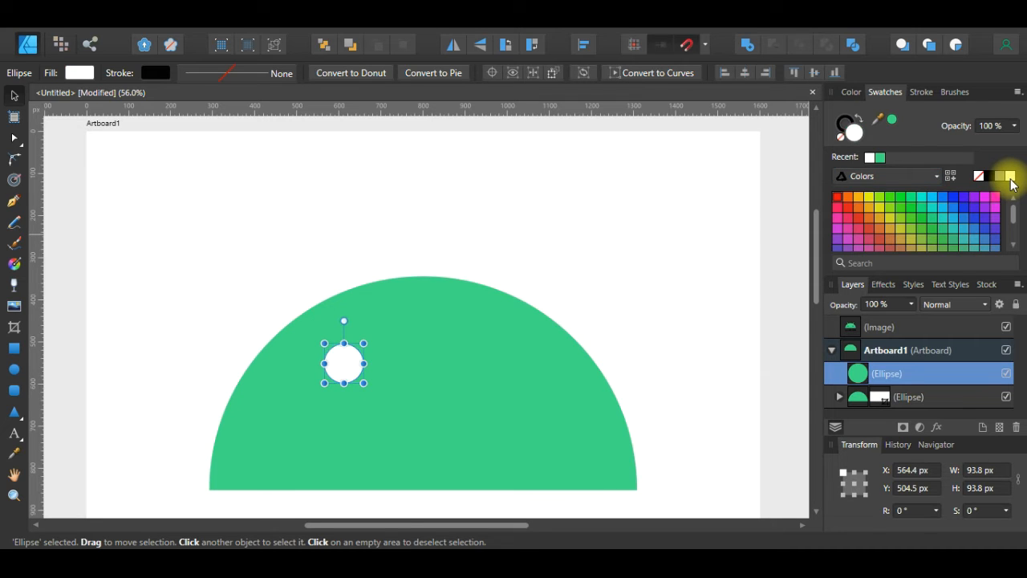
Move the white eye to about X 513 px, Y 551 px, and place a duplicate level with it at about X 966 px
{"action": "left_click_drag", "start_coordinate": [345, 371], "coordinate": [322, 390]}
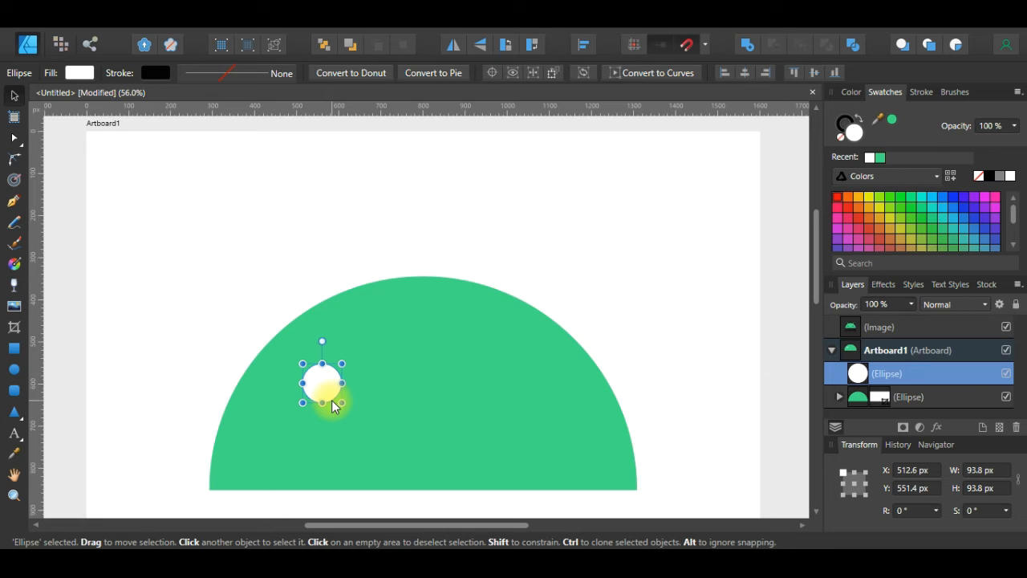
{"action": "key", "text": "ctrl+j"}
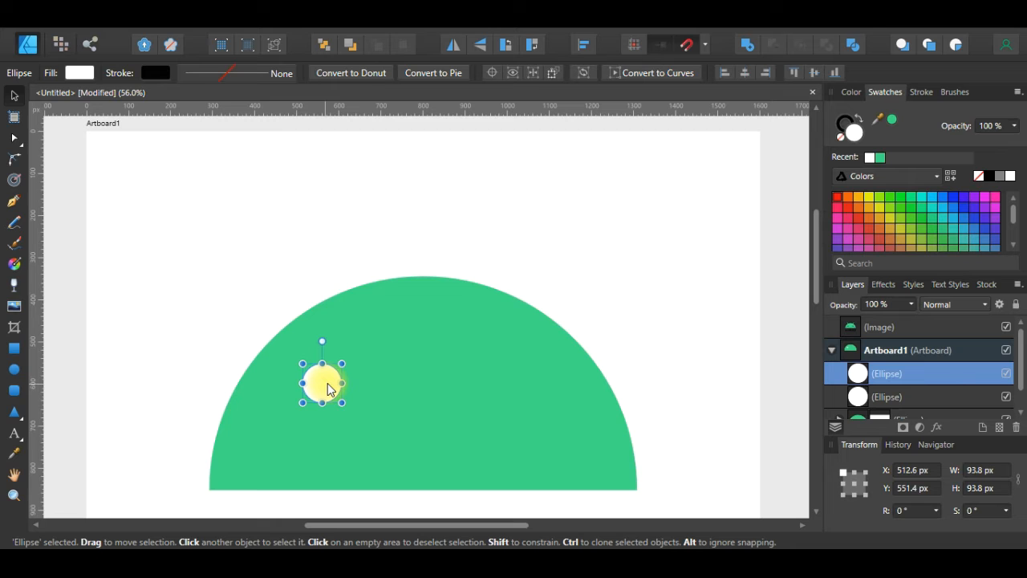
{"action": "left_click_drag", "start_coordinate": [328, 383], "coordinate": [515, 391]}
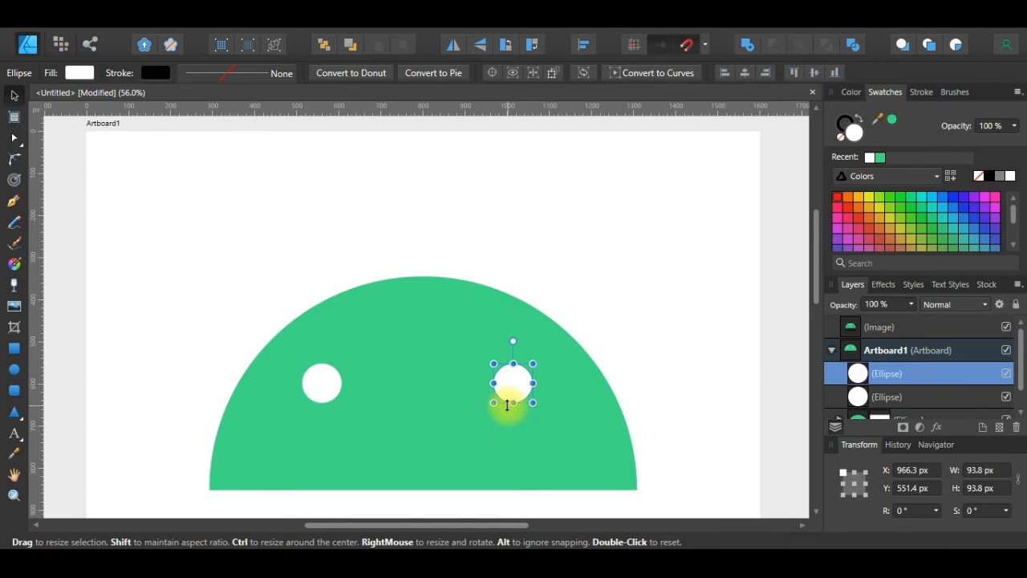
Move the logo image onto the lower part of the artboard, centred below the semicircle, at about Y 800 px
{"action": "scroll", "coordinate": [271, 354], "scroll_direction": "down", "scroll_amount": 3}
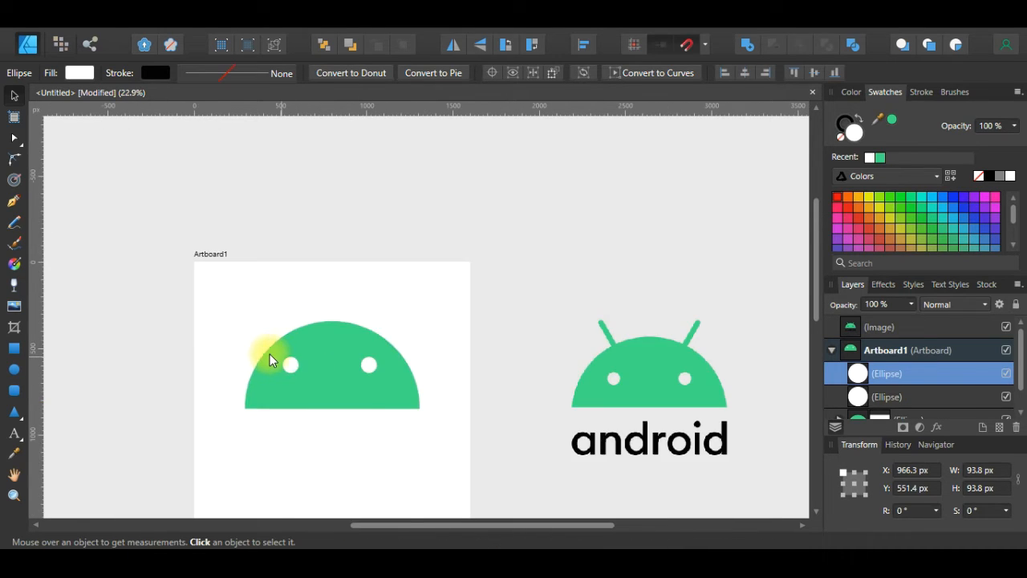
{"action": "left_click_drag", "start_coordinate": [627, 399], "coordinate": [323, 485]}
{"action": "scroll", "coordinate": [347, 439], "scroll_direction": "down", "scroll_amount": 3}
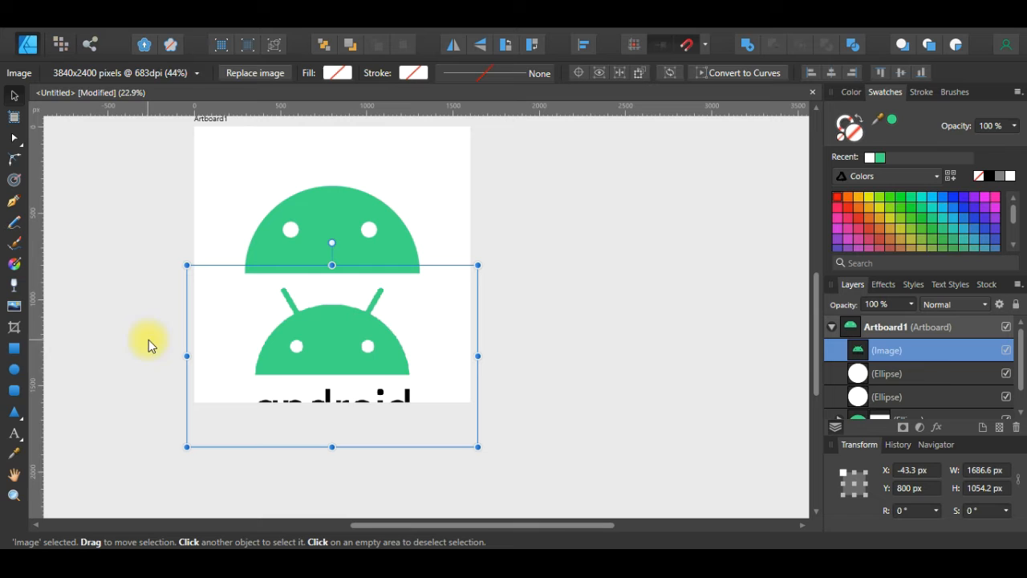
Crop the logo image to the Android head, about 1016 × 649 px, leaving out the android wordmark
{"action": "left_click", "coordinate": [14, 326]}
{"action": "left_click_drag", "start_coordinate": [332, 265], "coordinate": [332, 275]}
{"action": "left_click_drag", "start_coordinate": [187, 360], "coordinate": [244, 360]}
{"action": "left_click_drag", "start_coordinate": [479, 360], "coordinate": [421, 360]}
{"action": "left_click_drag", "start_coordinate": [331, 448], "coordinate": [331, 387]}
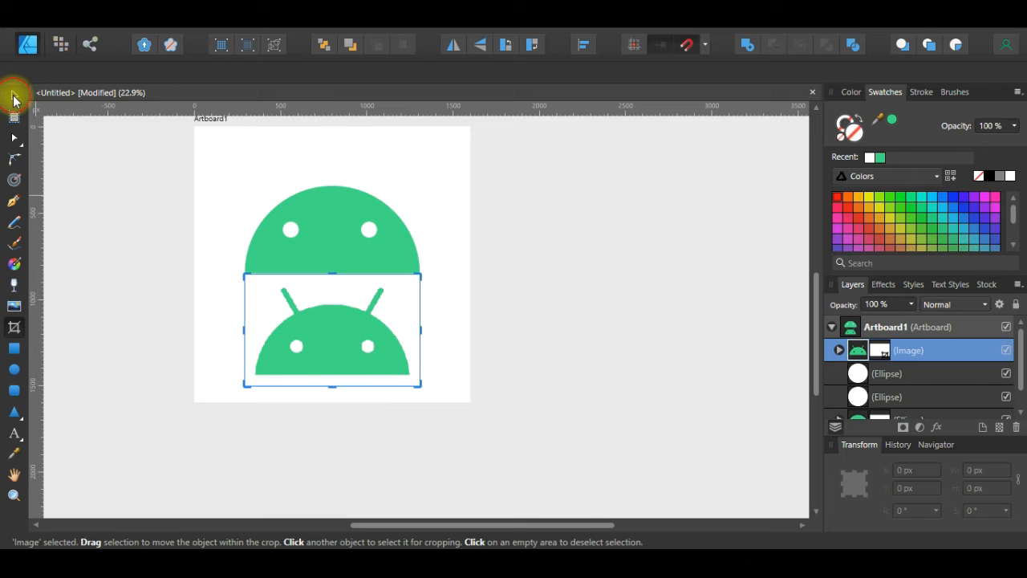
{"action": "left_click", "coordinate": [13, 95]}
{"action": "left_click_drag", "start_coordinate": [422, 275], "coordinate": [385, 298]}
{"action": "left_click_drag", "start_coordinate": [387, 341], "coordinate": [328, 337]}
{"action": "mouse_move", "coordinate": [284, 383]}
{"action": "left_mouse_down"}
{"action": "mouse_move", "coordinate": [285, 351]}
{"action": "mouse_move", "coordinate": [297, 384]}
{"action": "left_mouse_up"}
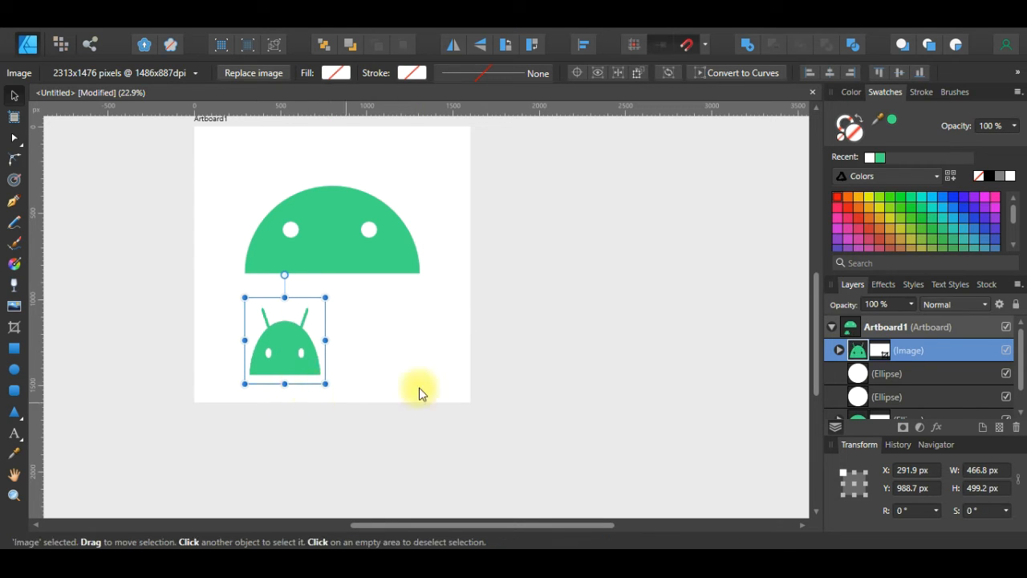
{"action": "double_click", "coordinate": [298, 386]}
{"action": "key", "text": "ctrl+z"}
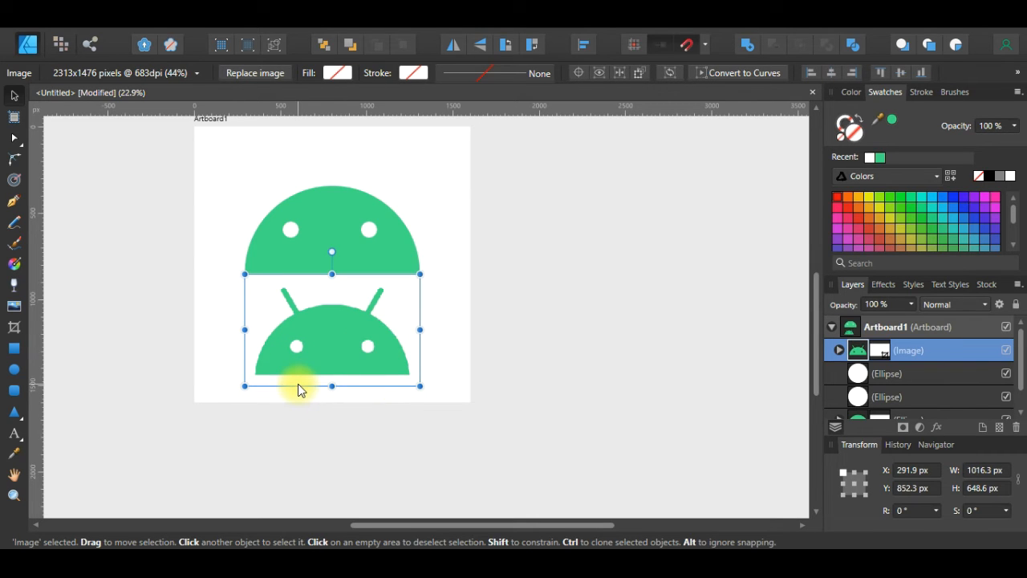
Shrink the cropped logo image proportionally to about 674 × 430 px and centre it below the semicircle, at about X 463 px, Y 1040 px
{"action": "left_click_drag", "start_coordinate": [421, 273], "coordinate": [362, 309]}
{"action": "left_click_drag", "start_coordinate": [298, 373], "coordinate": [327, 367]}
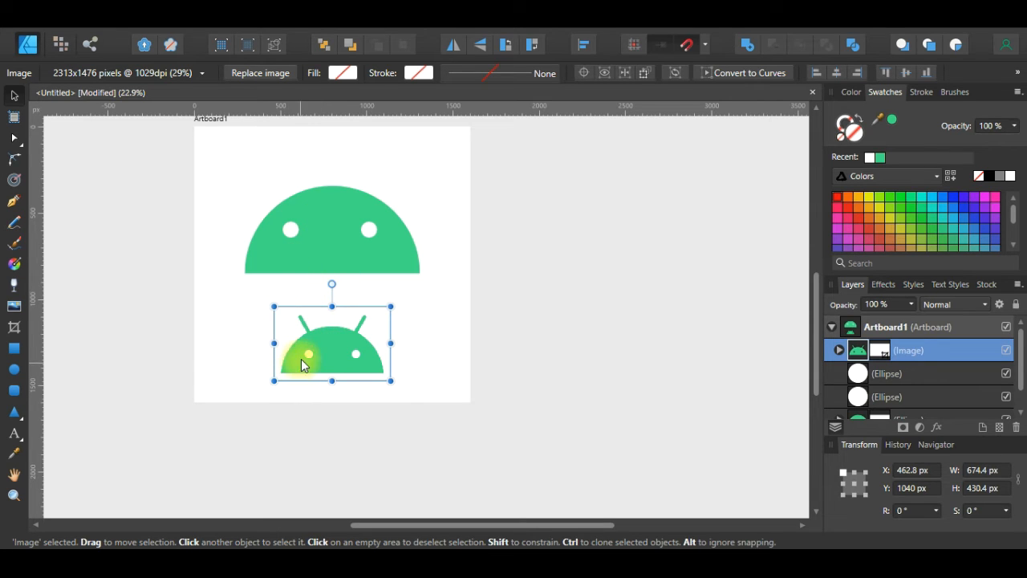
{"action": "scroll", "coordinate": [327, 358], "scroll_direction": "up", "scroll_amount": 5}
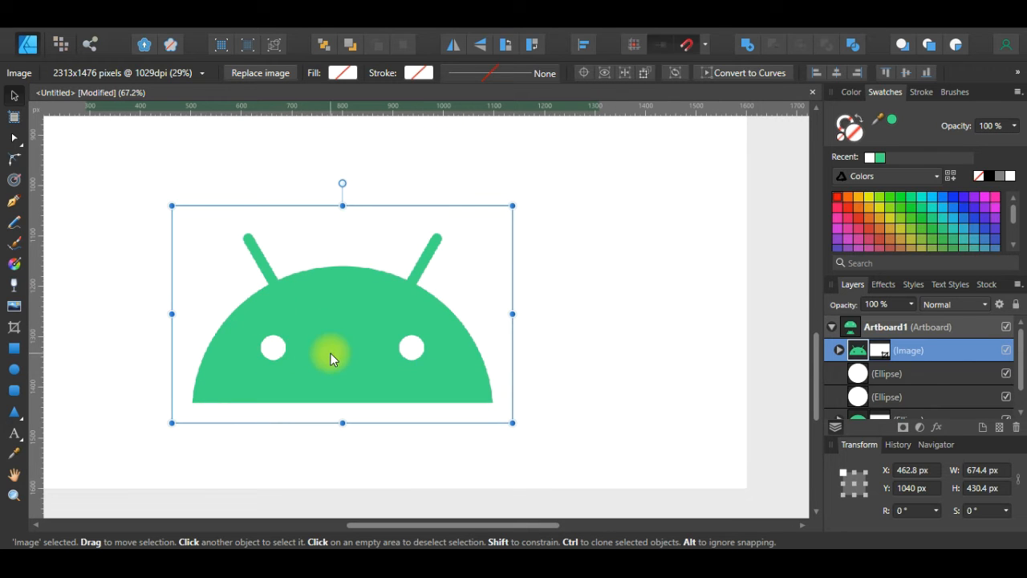
Move both white eyes straight down together to about Y 598 px
{"action": "scroll", "coordinate": [331, 358], "scroll_direction": "down", "scroll_amount": 5}
{"action": "scroll", "coordinate": [287, 333], "scroll_direction": "up", "scroll_amount": 4}
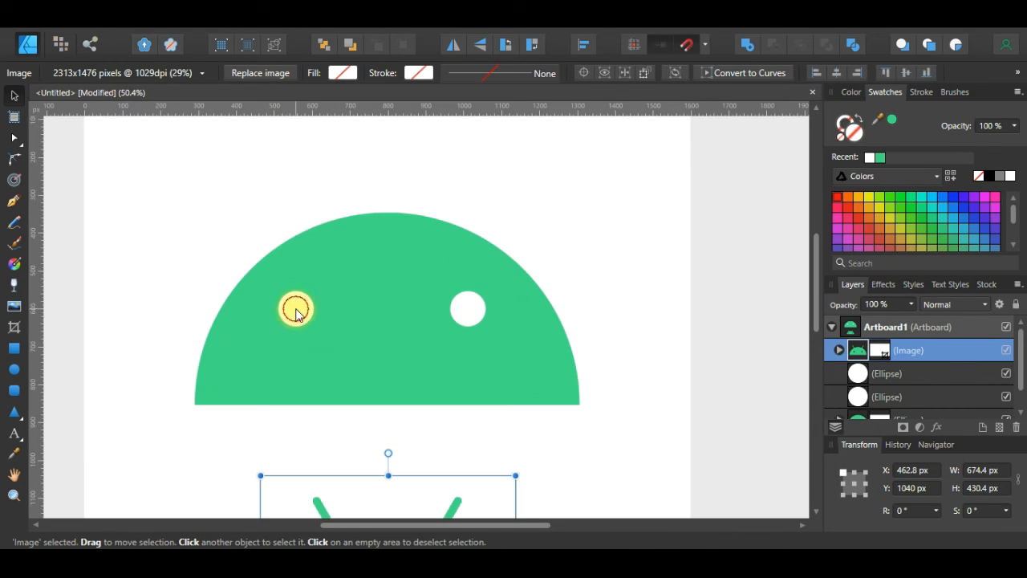
{"action": "left_click", "coordinate": [295, 310]}
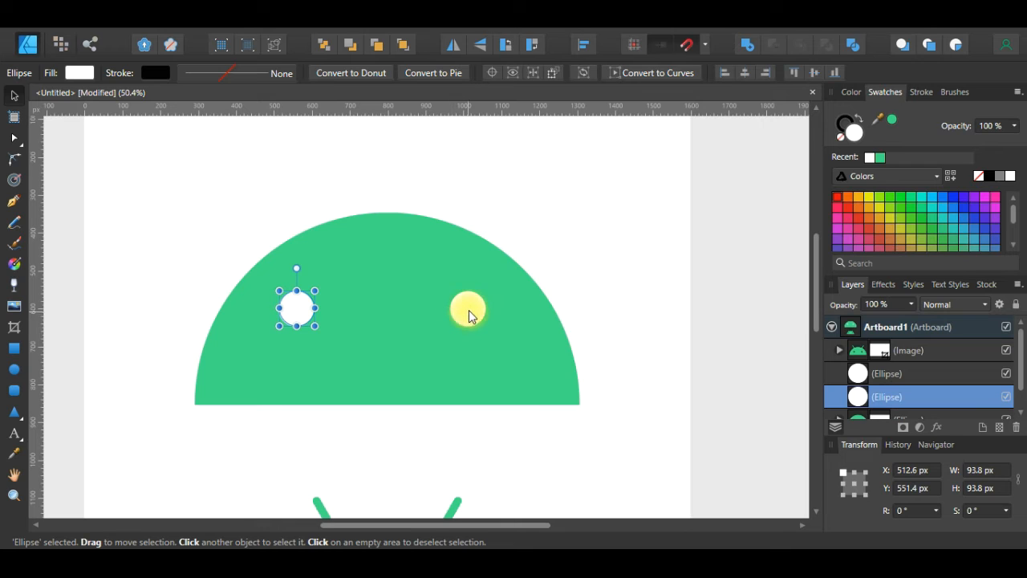
{"action": "left_click", "coordinate": [470, 313], "text": "shift"}
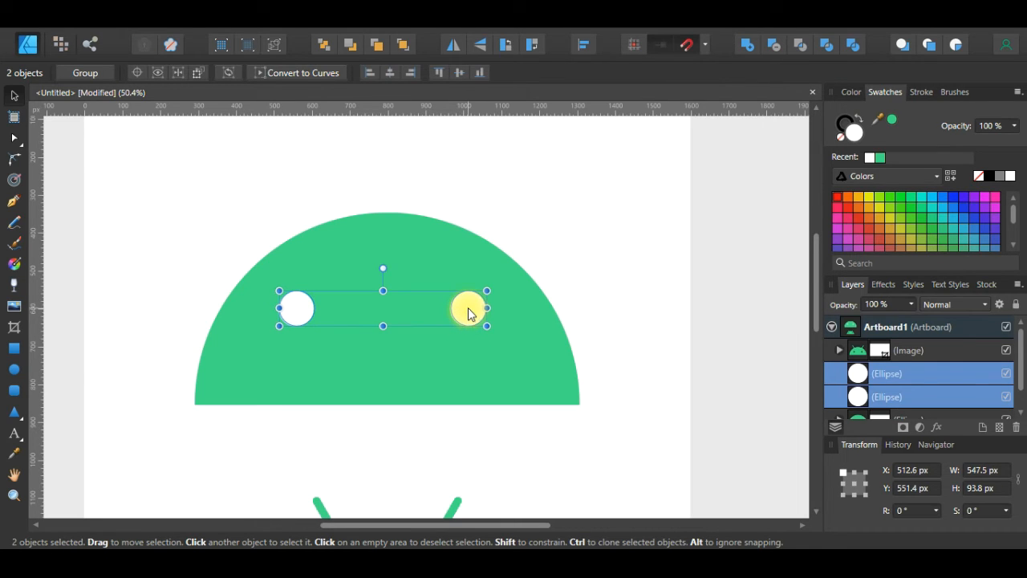
{"action": "left_click_drag", "start_coordinate": [469, 317], "coordinate": [469, 327]}
{"action": "scroll", "coordinate": [415, 343], "scroll_direction": "down", "scroll_amount": 2}
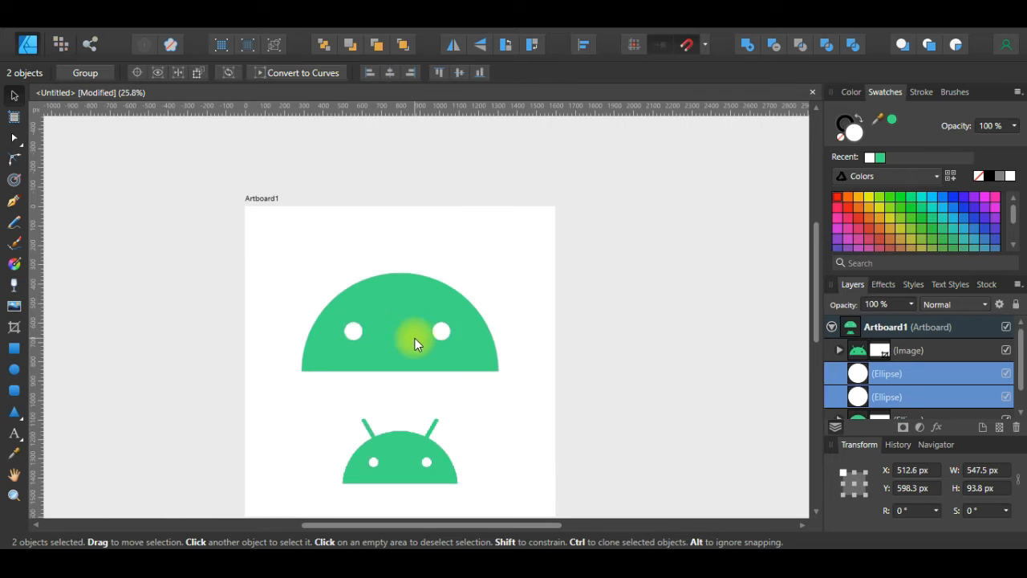
Set the left eye's width and height to 70 px
{"action": "scroll", "coordinate": [362, 339], "scroll_direction": "up", "scroll_amount": 3}
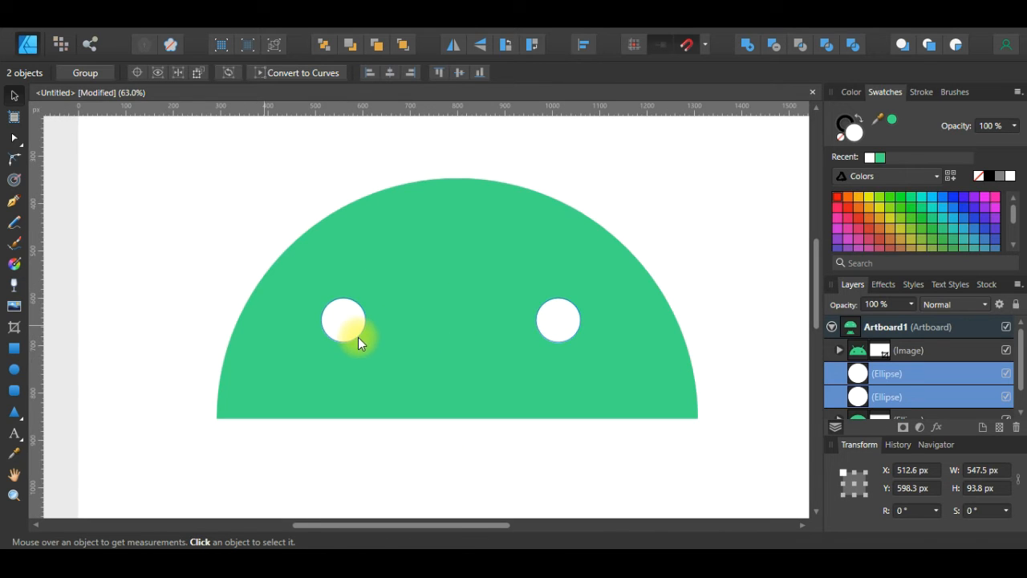
{"action": "scroll", "coordinate": [345, 328], "scroll_direction": "up", "scroll_amount": 1}
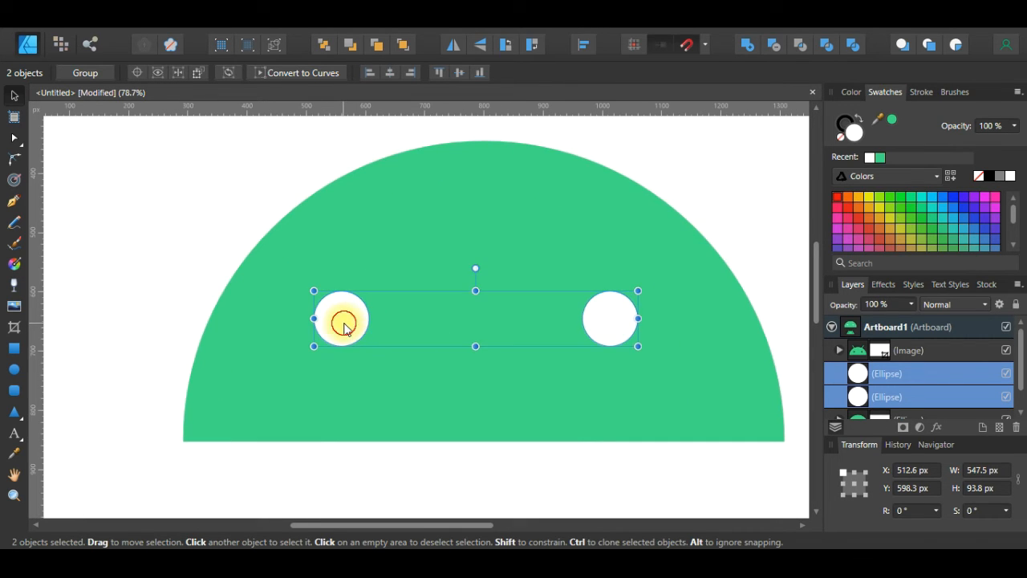
{"action": "left_click", "coordinate": [345, 323]}
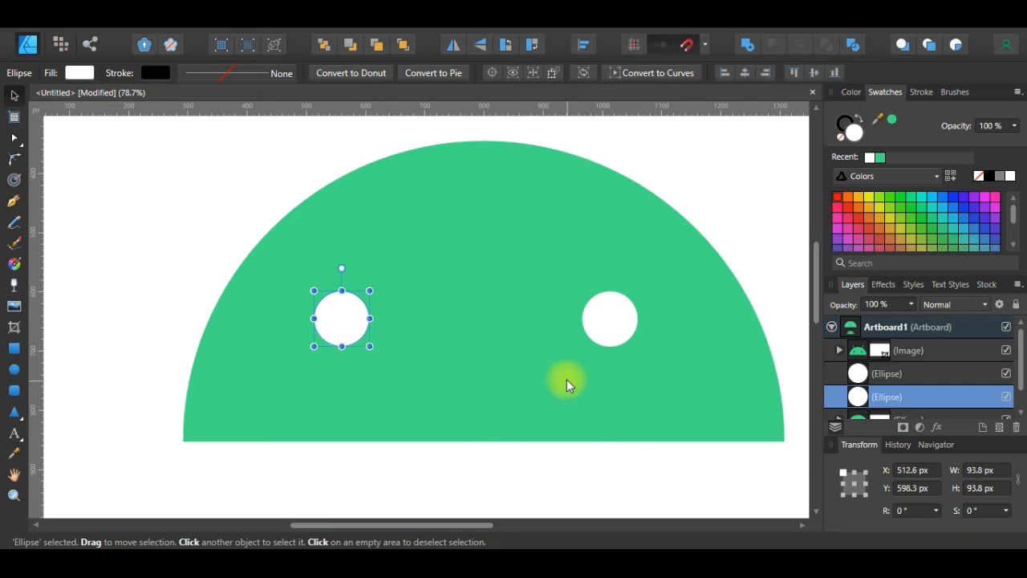
{"action": "left_click", "coordinate": [976, 472]}
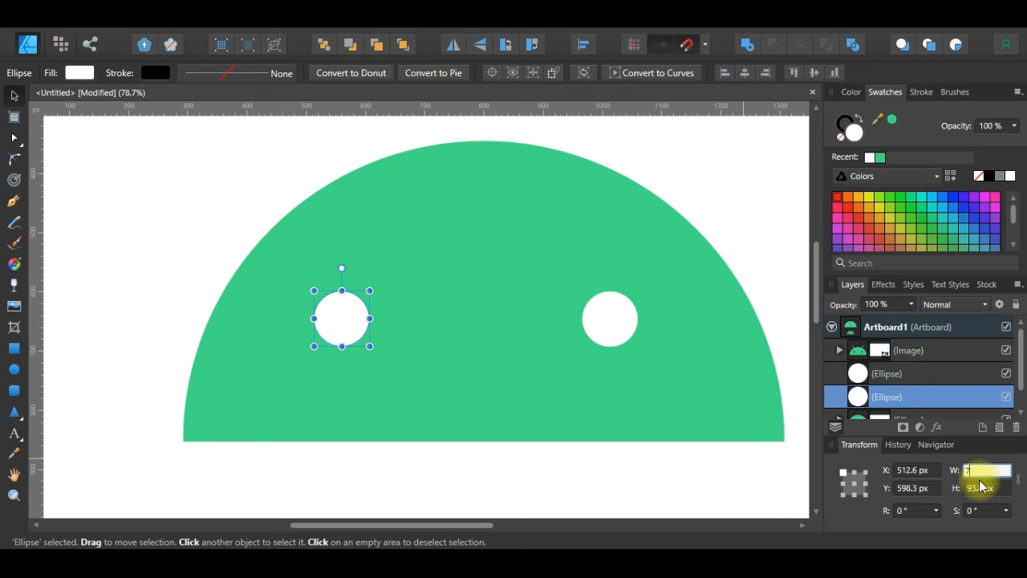
{"action": "left_click", "coordinate": [978, 488]}
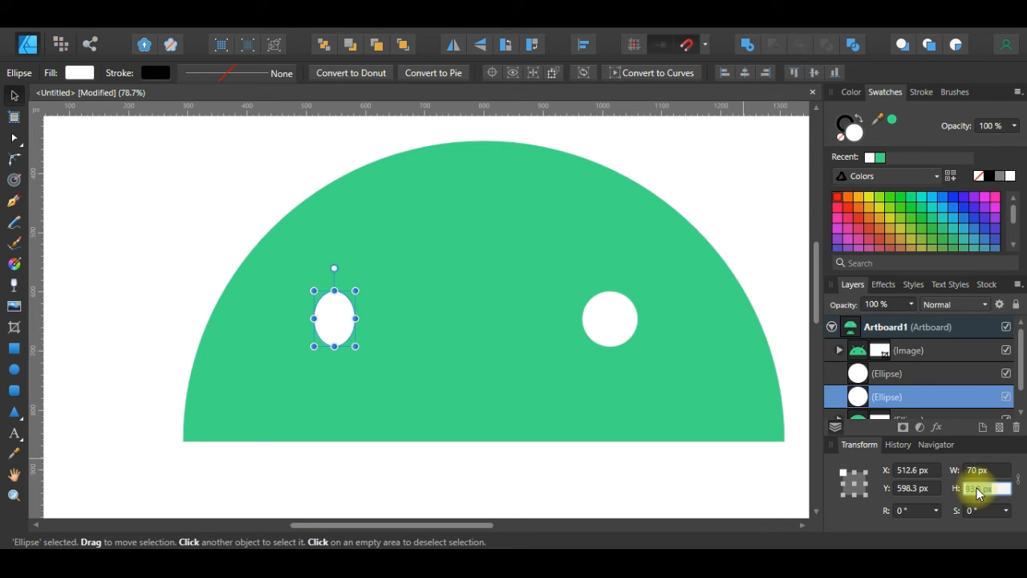
{"action": "key", "text": "Return"}
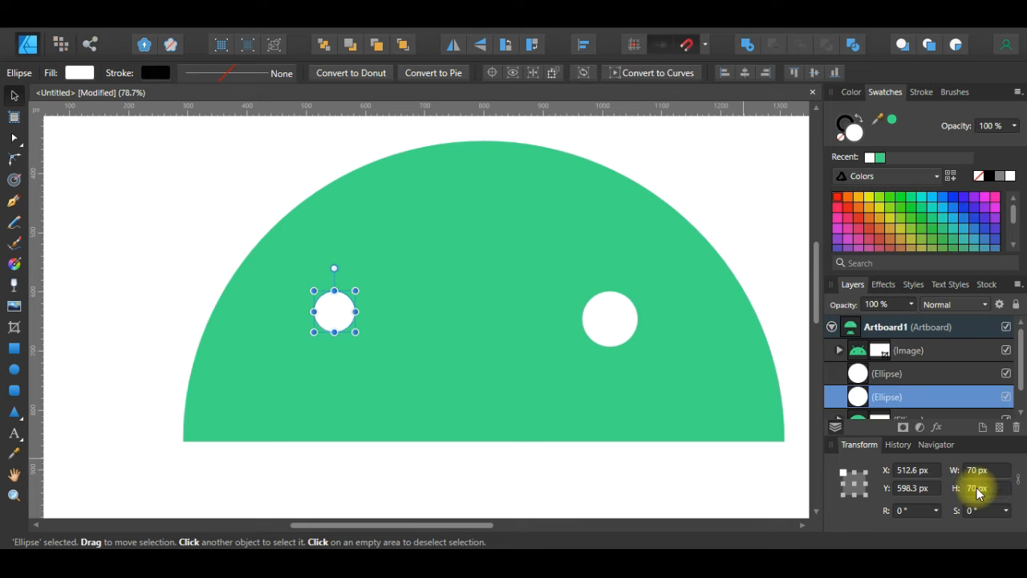
Set the right eye's width and height to 70 px
{"action": "left_click", "coordinate": [603, 316]}
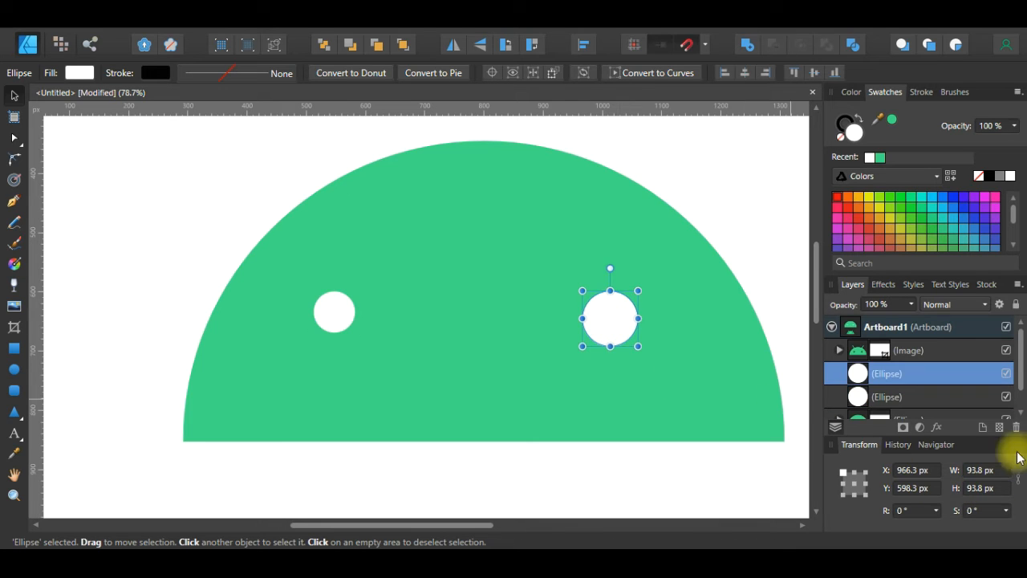
{"action": "left_click", "coordinate": [983, 472]}
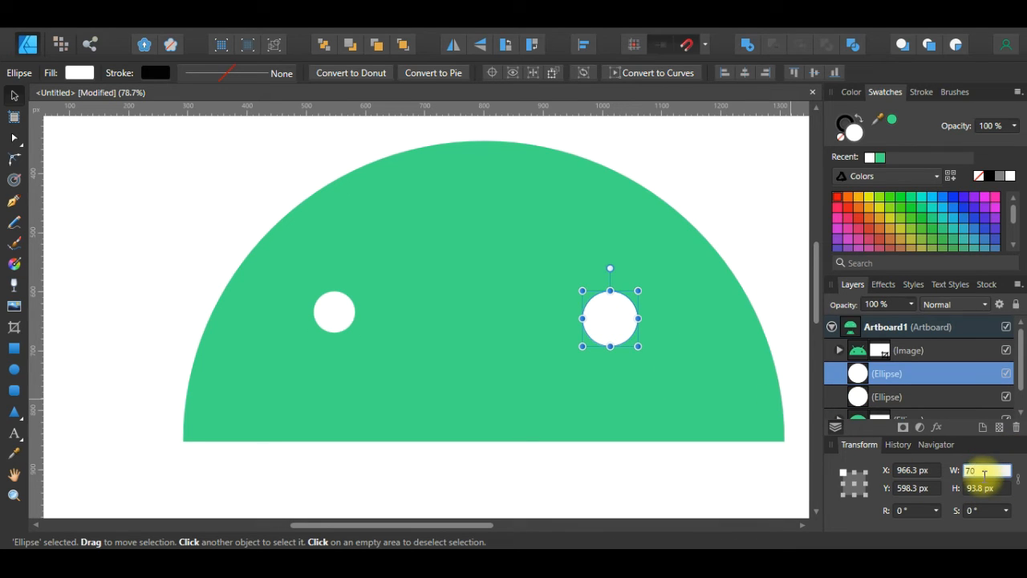
{"action": "left_click", "coordinate": [980, 489]}
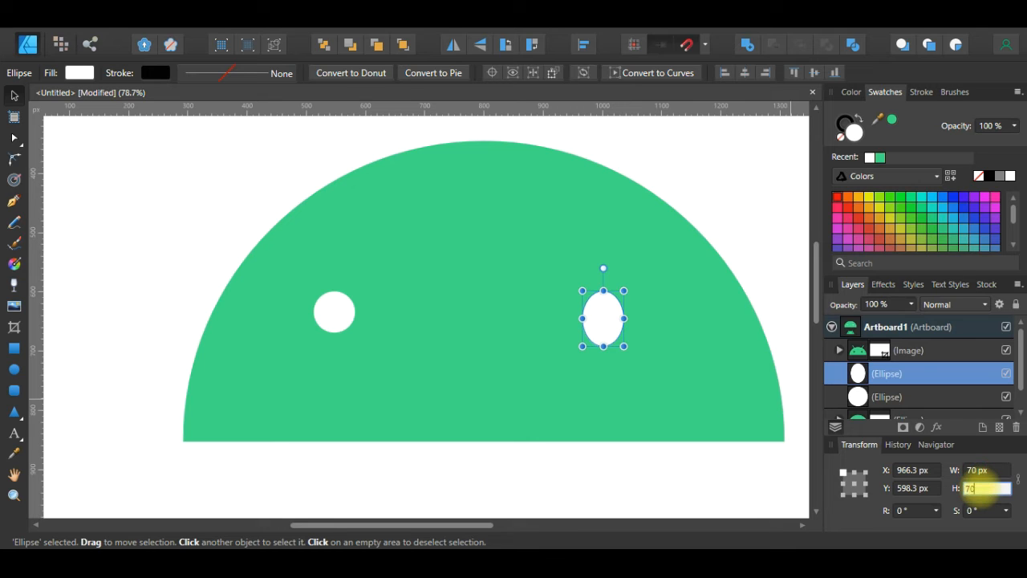
{"action": "type", "text": "70"}
{"action": "key", "text": "Return"}
Move the right eye horizontally outward to about X 1000 px, then select the left eye
{"action": "scroll", "coordinate": [388, 326], "scroll_direction": "down", "scroll_amount": 4}
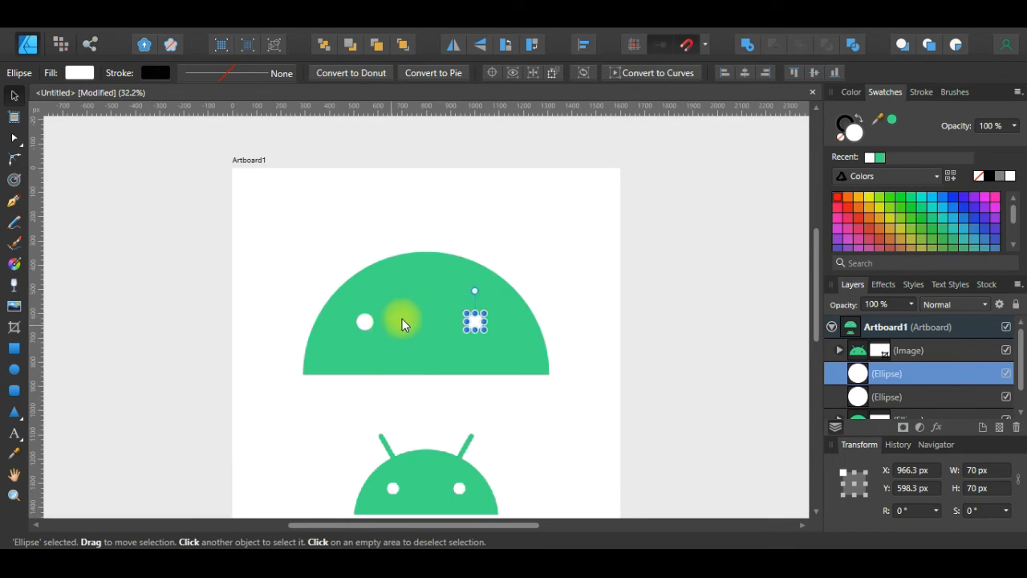
{"action": "scroll", "coordinate": [403, 322], "scroll_direction": "down", "scroll_amount": 2}
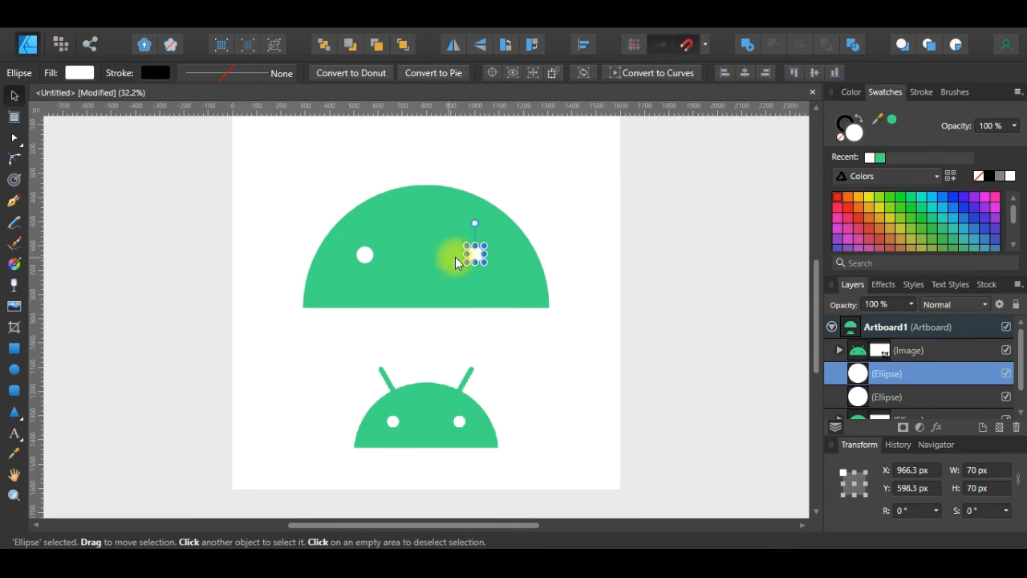
{"action": "left_click_drag", "start_coordinate": [481, 254], "coordinate": [484, 255]}
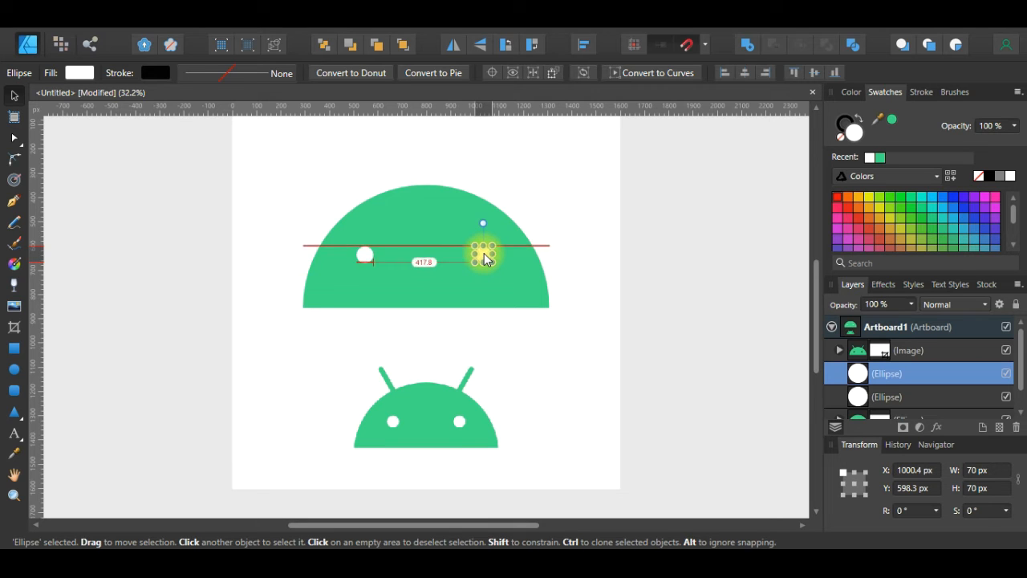
{"action": "left_click_drag", "start_coordinate": [366, 255], "coordinate": [368, 257]}
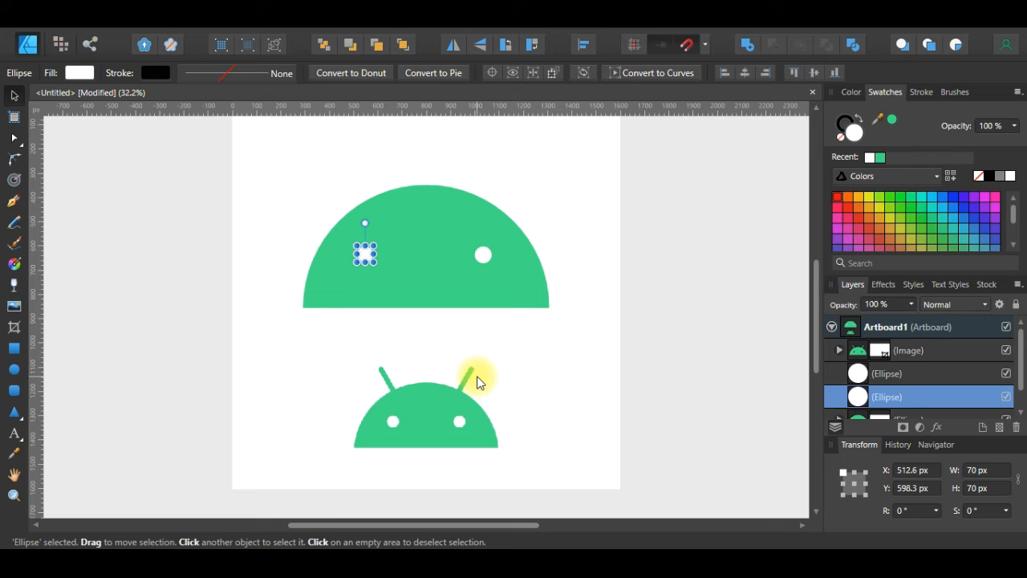
Draw a straight Pen line about 227 px long from about X 463, Y 247 px down into the head's upper-left edge
{"action": "scroll", "coordinate": [477, 381], "scroll_direction": "up", "scroll_amount": 1}
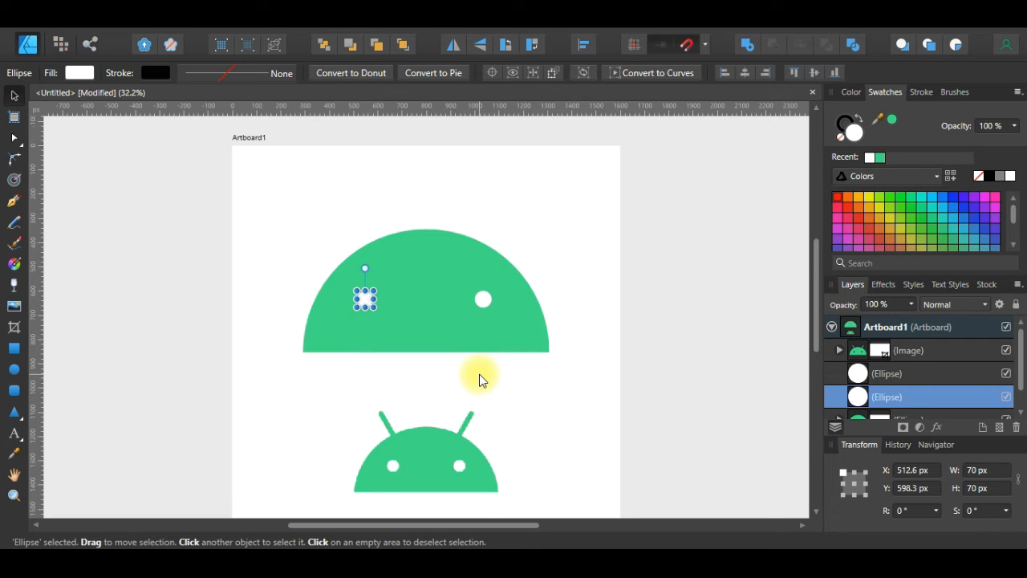
{"action": "left_click", "coordinate": [12, 207]}
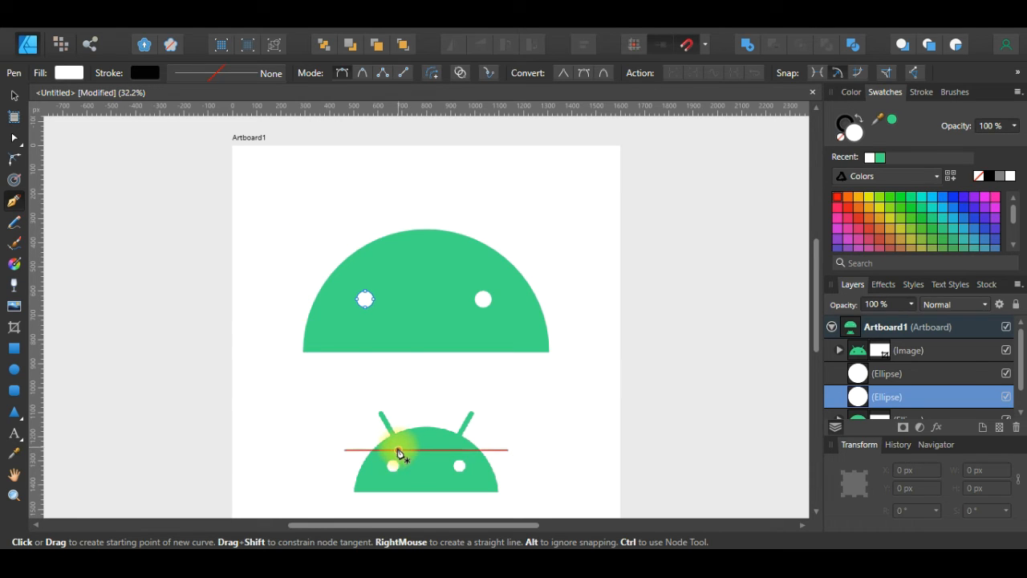
{"action": "scroll", "coordinate": [399, 451], "scroll_direction": "up", "scroll_amount": 10}
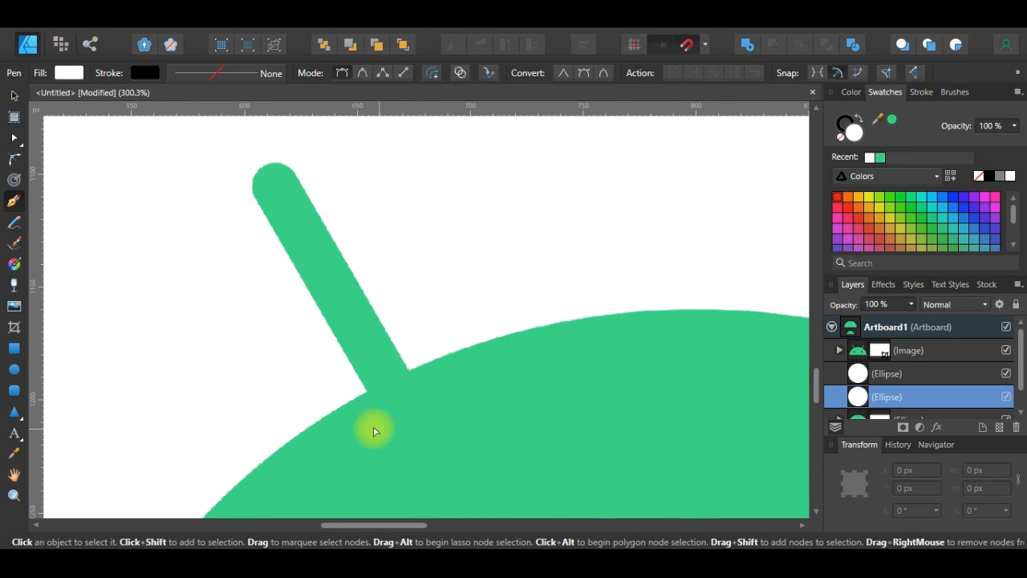
{"action": "scroll", "coordinate": [367, 427], "scroll_direction": "down", "scroll_amount": 5}
{"action": "scroll", "coordinate": [367, 427], "scroll_direction": "down", "scroll_amount": 1}
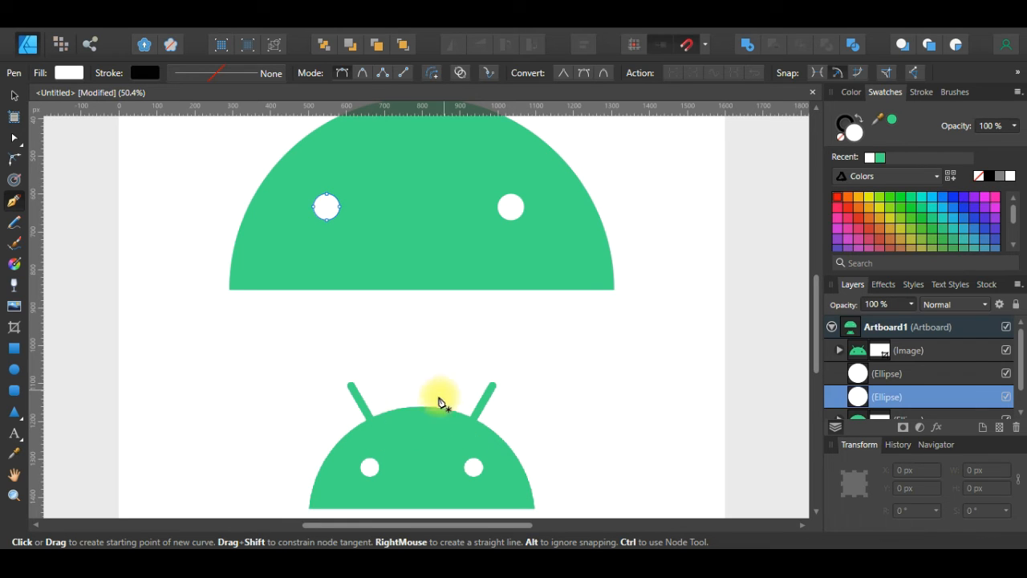
{"action": "scroll", "coordinate": [359, 306], "scroll_direction": "up", "scroll_amount": 2}
{"action": "scroll", "coordinate": [360, 306], "scroll_direction": "up", "scroll_amount": 2}
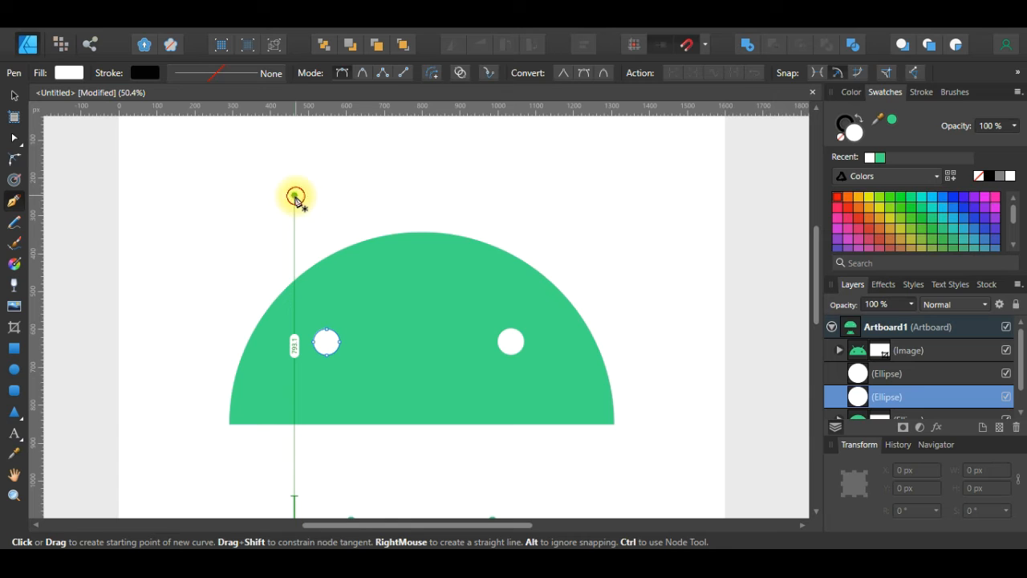
{"action": "left_click", "coordinate": [295, 196]}
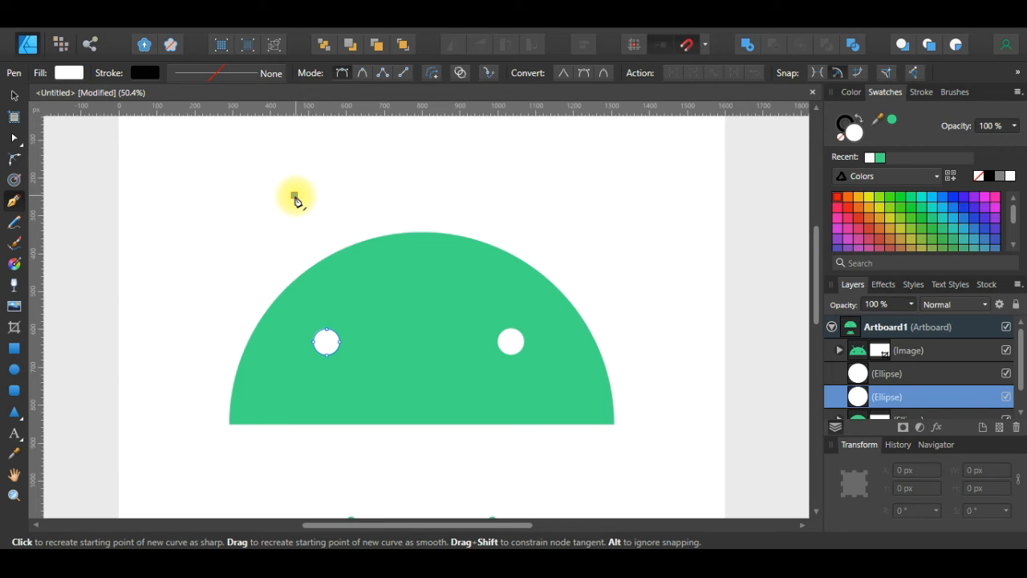
{"action": "left_click", "coordinate": [339, 273]}
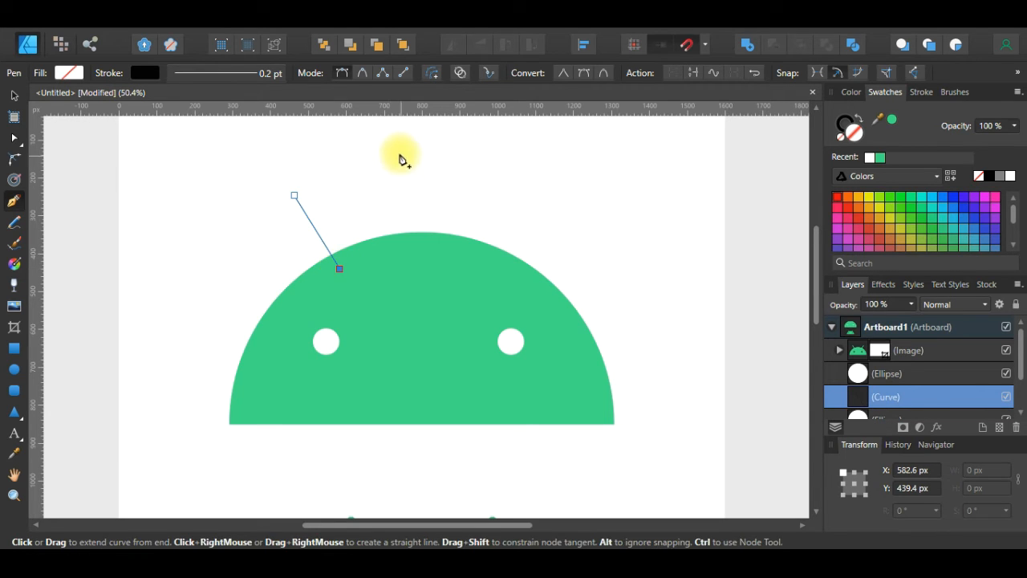
{"action": "left_click", "coordinate": [15, 96]}
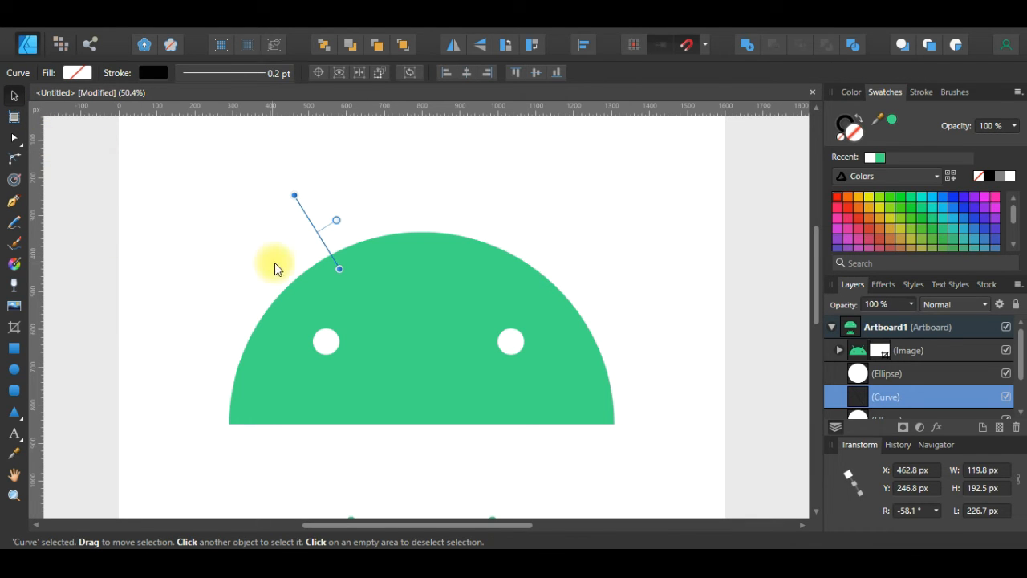
{"action": "left_click", "coordinate": [12, 202]}
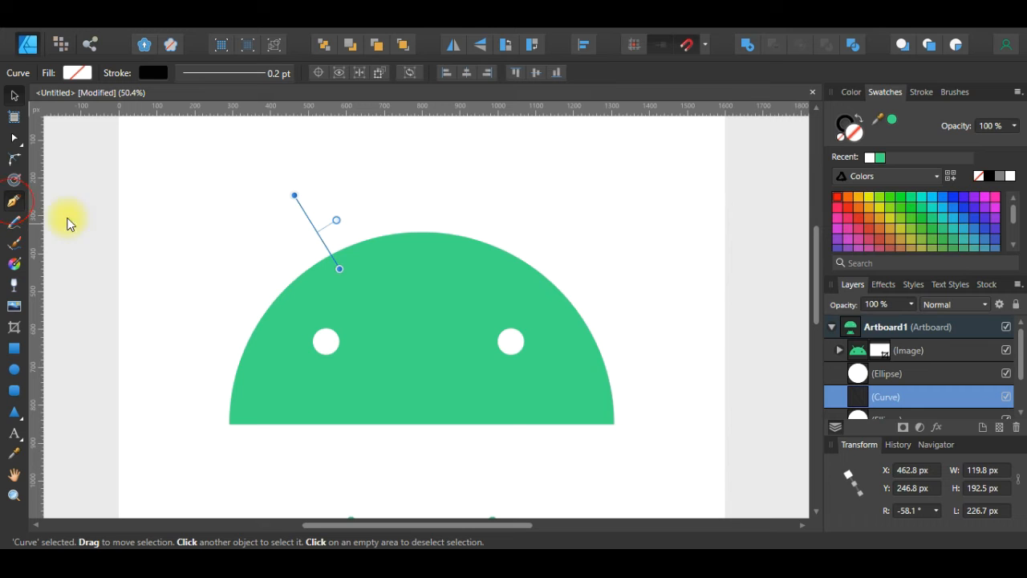
{"action": "left_click_drag", "start_coordinate": [340, 143], "coordinate": [470, 176]}
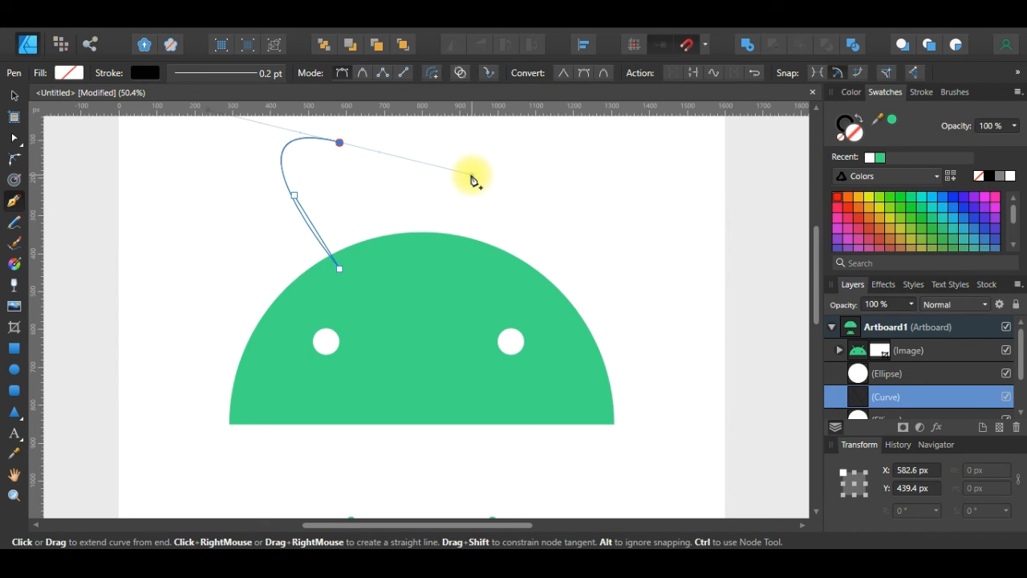
{"action": "key", "text": "ctrl+z"}
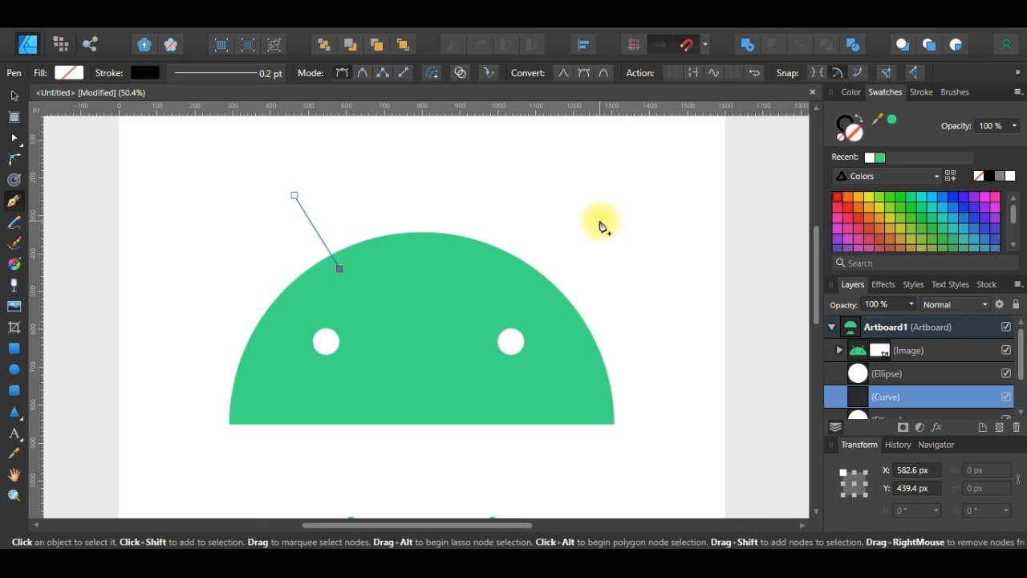
{"action": "left_click", "coordinate": [14, 96]}
{"action": "left_click", "coordinate": [136, 211]}
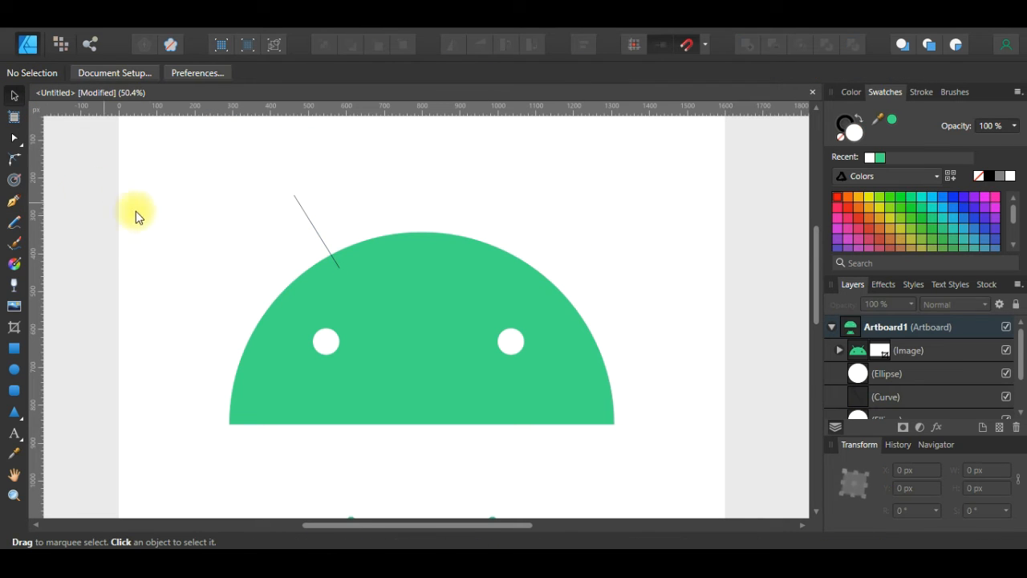
{"action": "left_click", "coordinate": [14, 201]}
{"action": "left_click", "coordinate": [327, 181]}
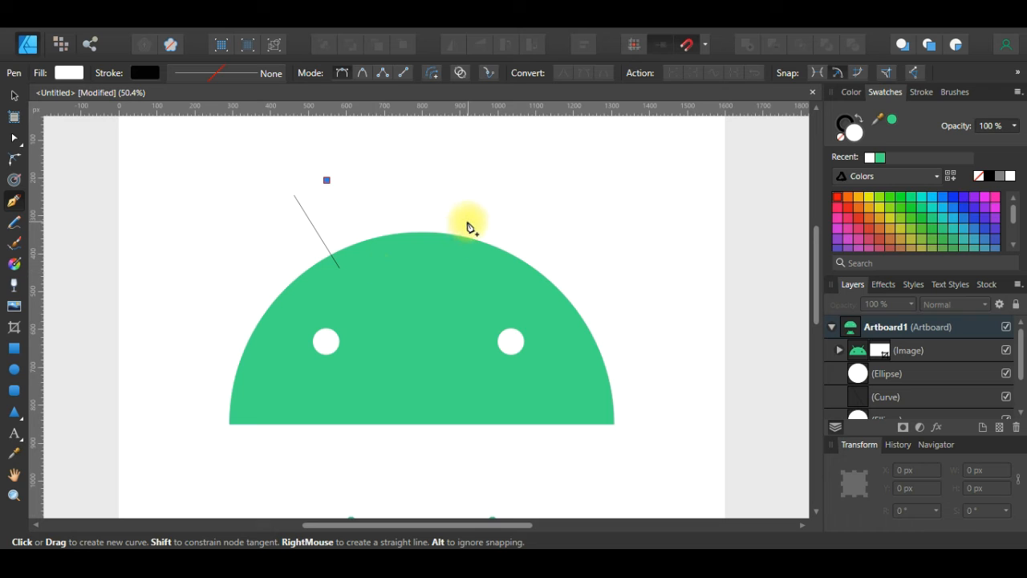
{"action": "left_click", "coordinate": [401, 207]}
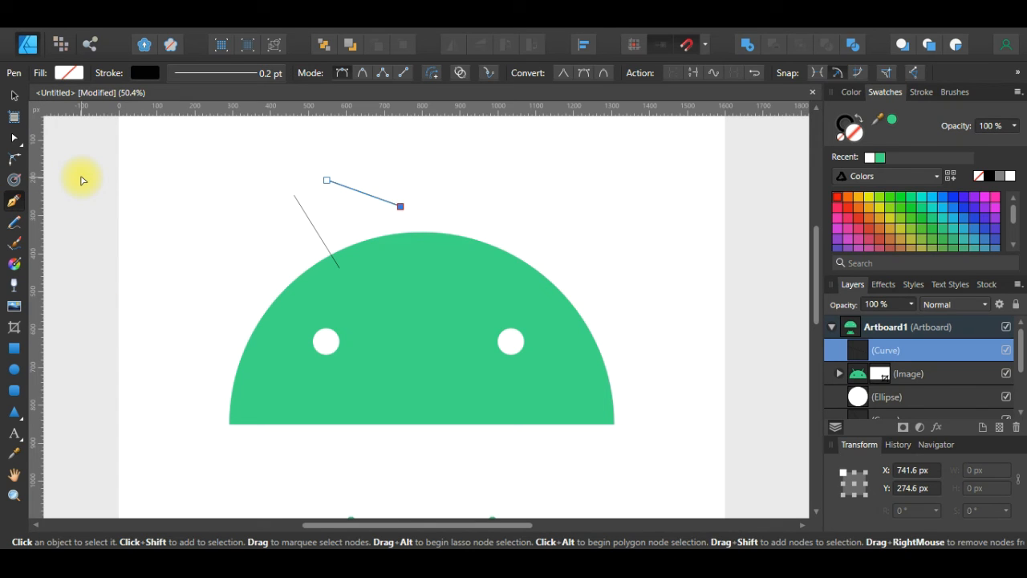
{"action": "key", "text": "ctrl+z"}
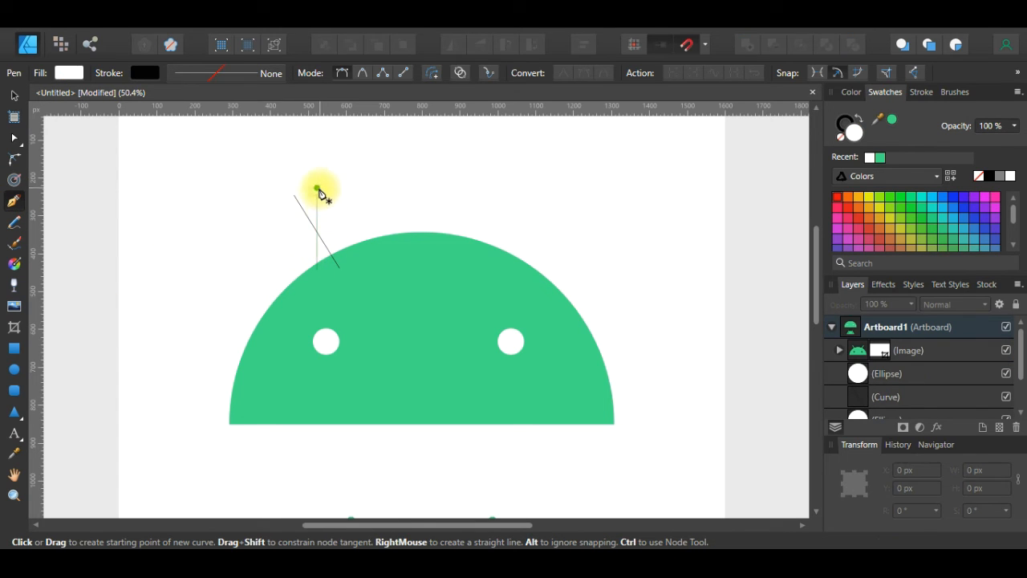
Draw a separate straight Pen line about 219 px long from about X 523, Y 217 px into the head's upper-left edge
{"action": "left_click", "coordinate": [317, 185]}
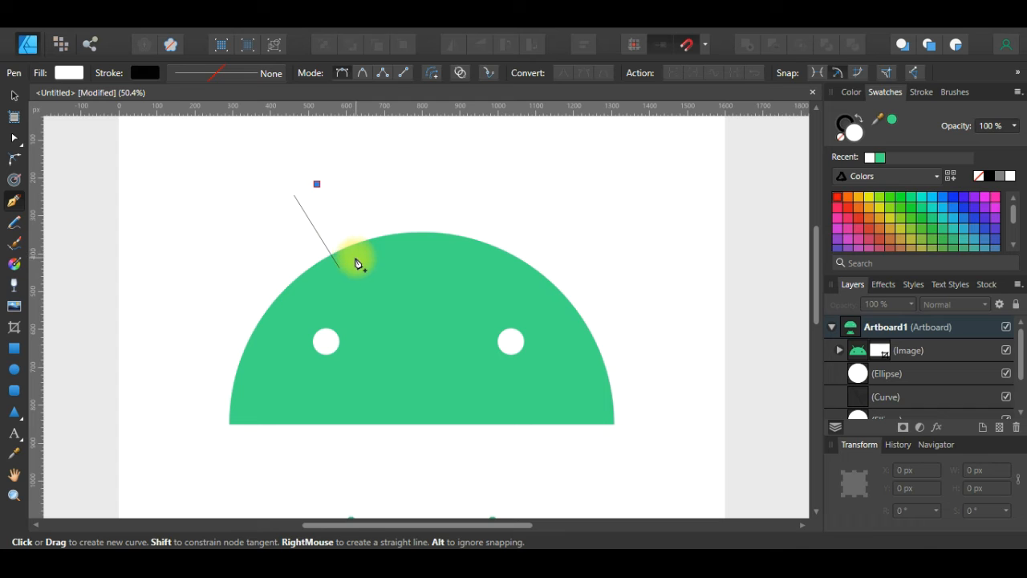
{"action": "left_click", "coordinate": [357, 258]}
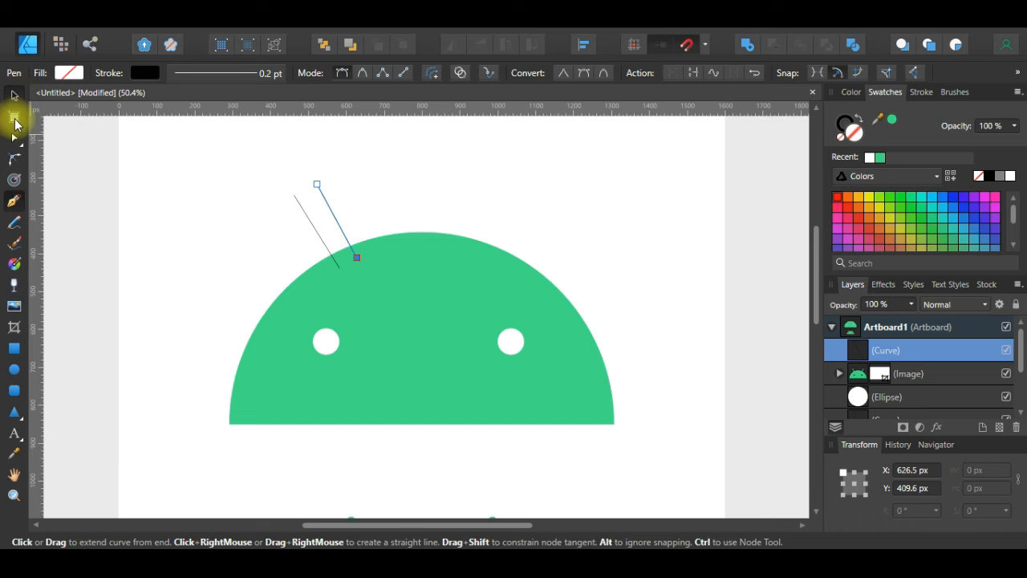
{"action": "left_click", "coordinate": [13, 96]}
Set the selected antenna line's stroke width to 8.3 pt
{"action": "scroll", "coordinate": [383, 341], "scroll_direction": "down", "scroll_amount": 2}
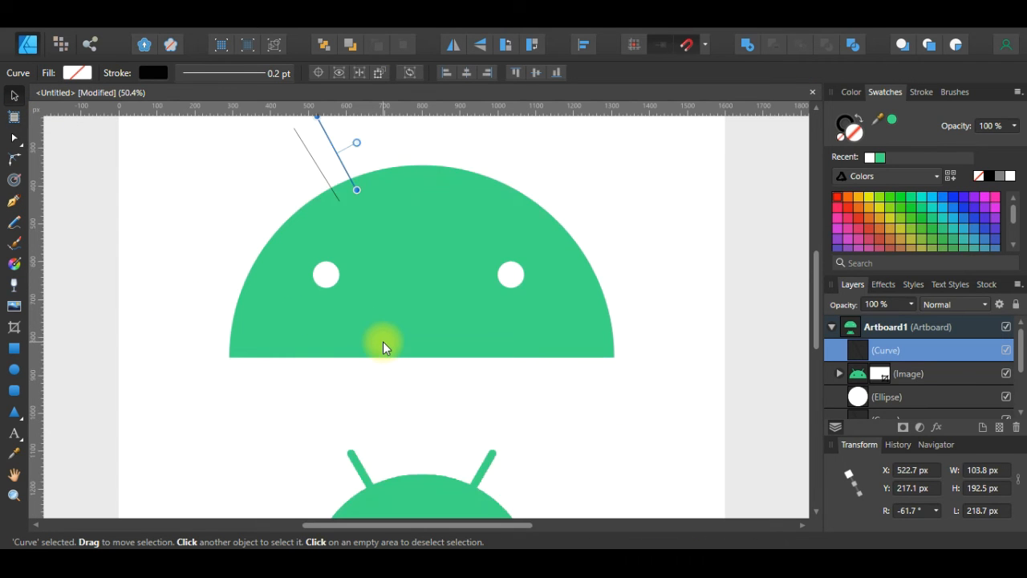
{"action": "scroll", "coordinate": [383, 341], "scroll_direction": "down", "scroll_amount": 2}
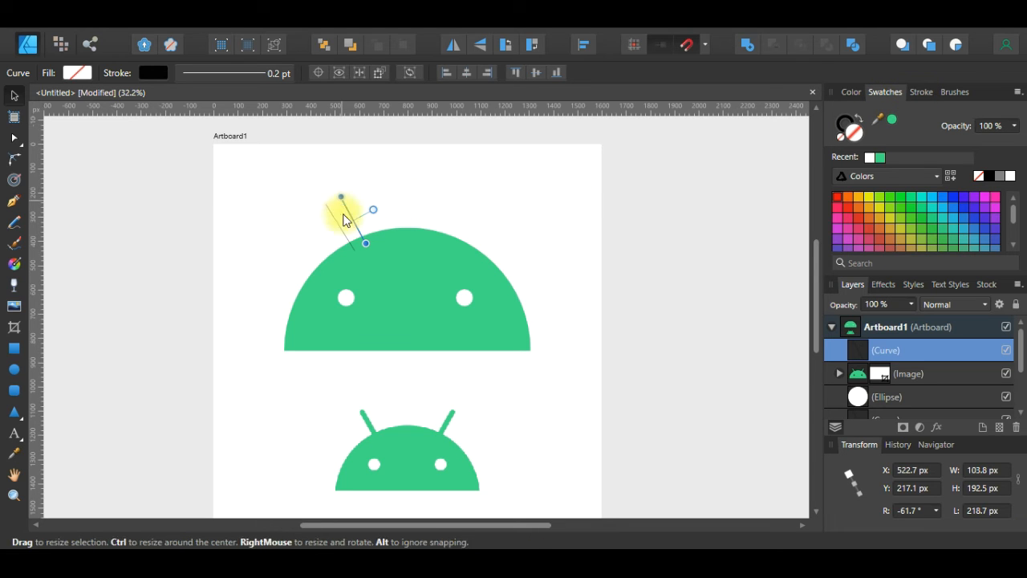
{"action": "left_click", "coordinate": [919, 93]}
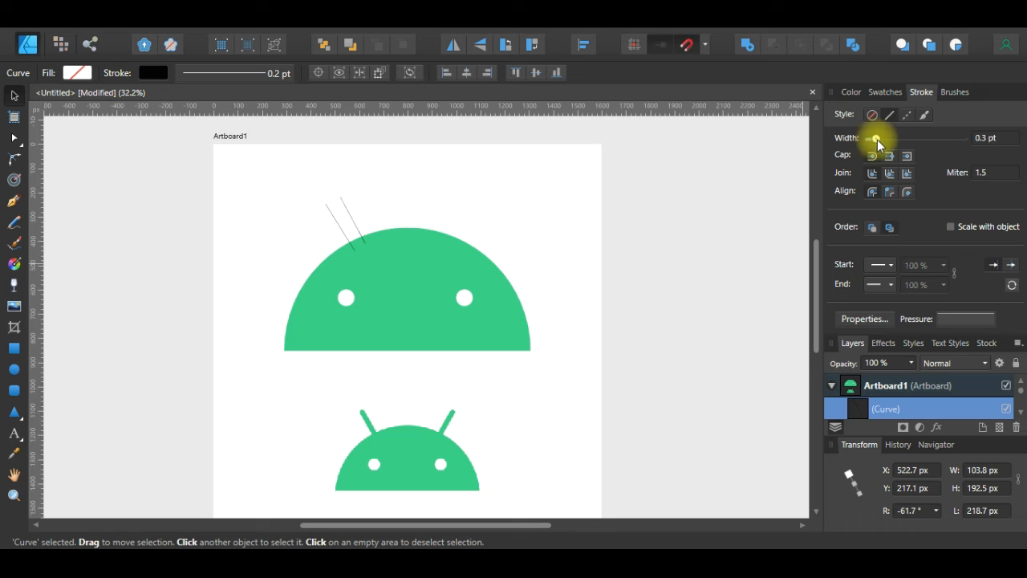
{"action": "left_click_drag", "start_coordinate": [901, 139], "coordinate": [906, 138]}
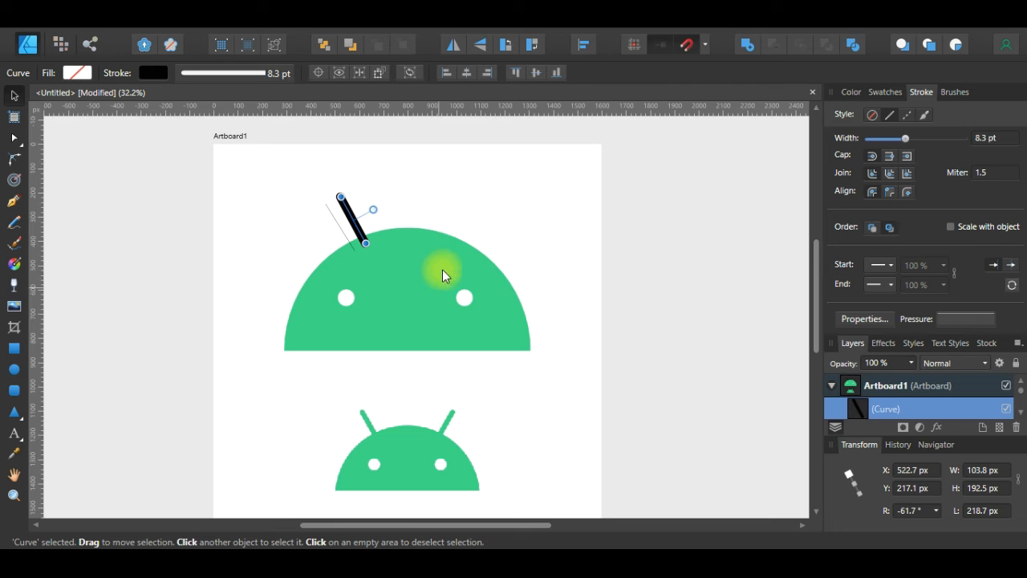
Delete the thin line beside the thick antenna line
{"action": "scroll", "coordinate": [326, 239], "scroll_direction": "up", "scroll_amount": 3}
{"action": "left_click", "coordinate": [328, 239]}
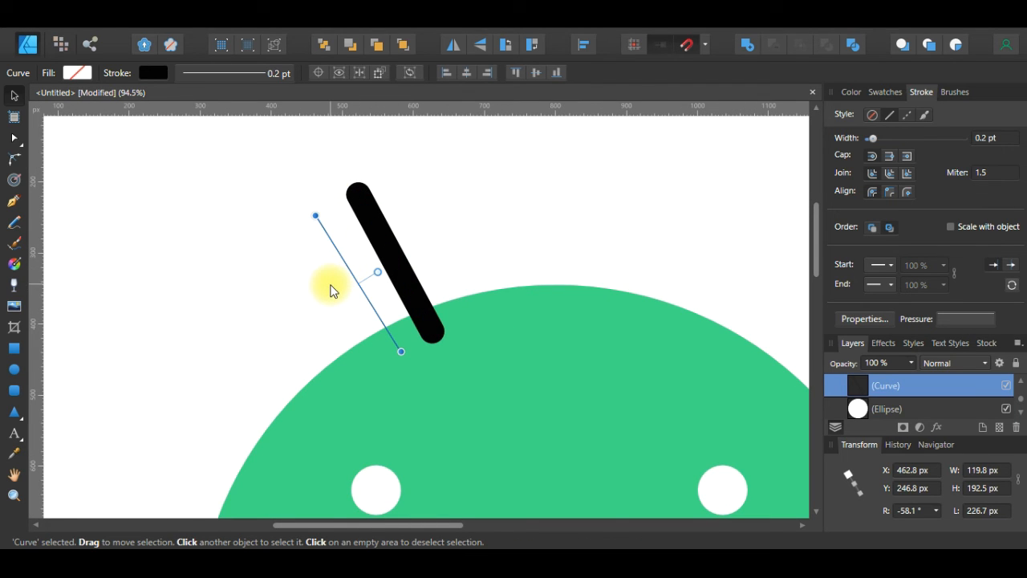
{"action": "key", "text": "Delete"}
{"action": "scroll", "coordinate": [314, 287], "scroll_direction": "down", "scroll_amount": 2}
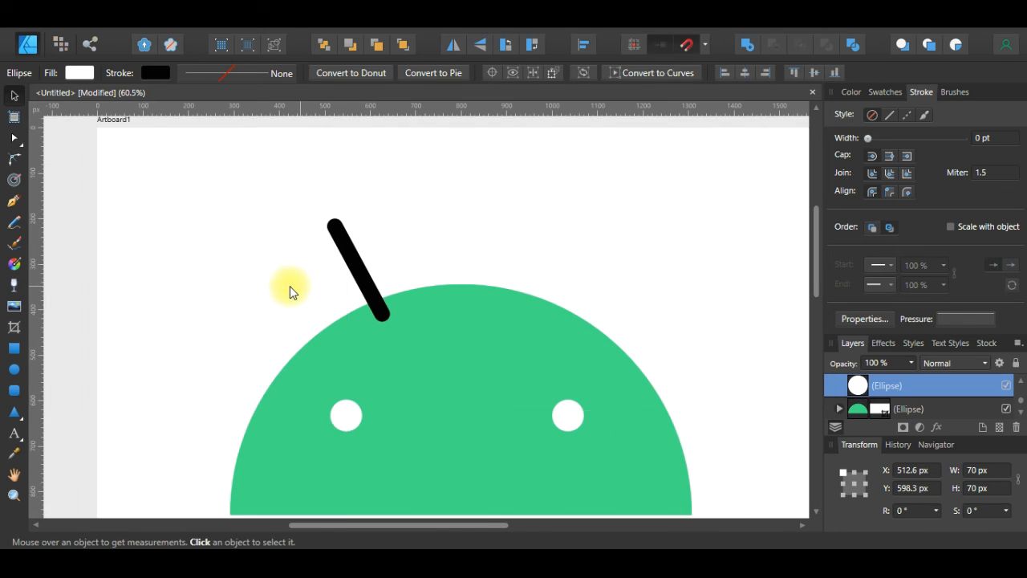
Move the thick antenna line to about X 444 px, Y 248 px so its lower end meets the head's upper-left edge
{"action": "left_click", "coordinate": [361, 271]}
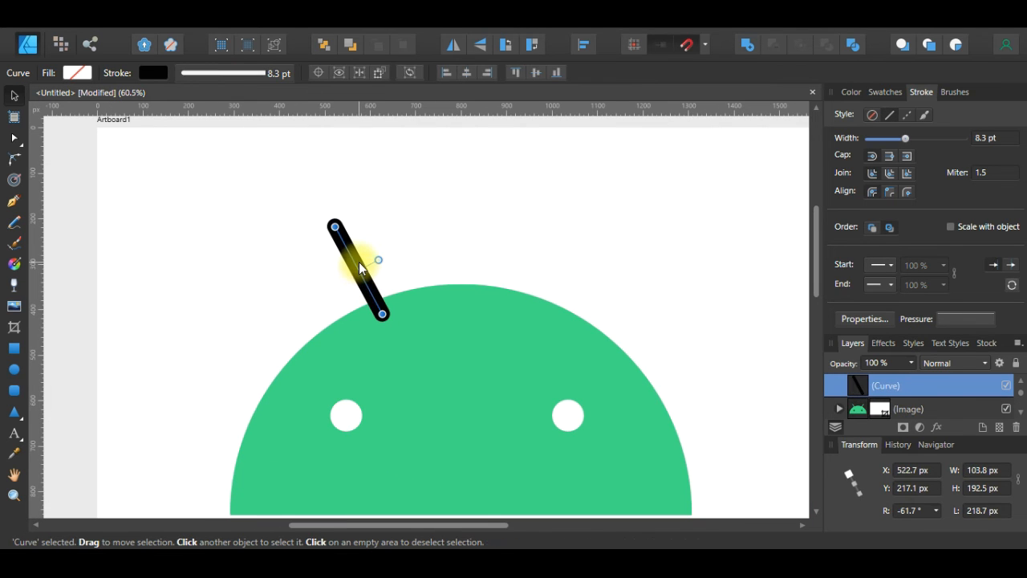
{"action": "left_click", "coordinate": [328, 270]}
{"action": "left_click", "coordinate": [356, 264]}
{"action": "left_click_drag", "start_coordinate": [356, 255], "coordinate": [337, 271]}
{"action": "left_click", "coordinate": [381, 303]}
{"action": "left_click_drag", "start_coordinate": [376, 301], "coordinate": [340, 315]}
{"action": "scroll", "coordinate": [381, 286], "scroll_direction": "down", "scroll_amount": 5}
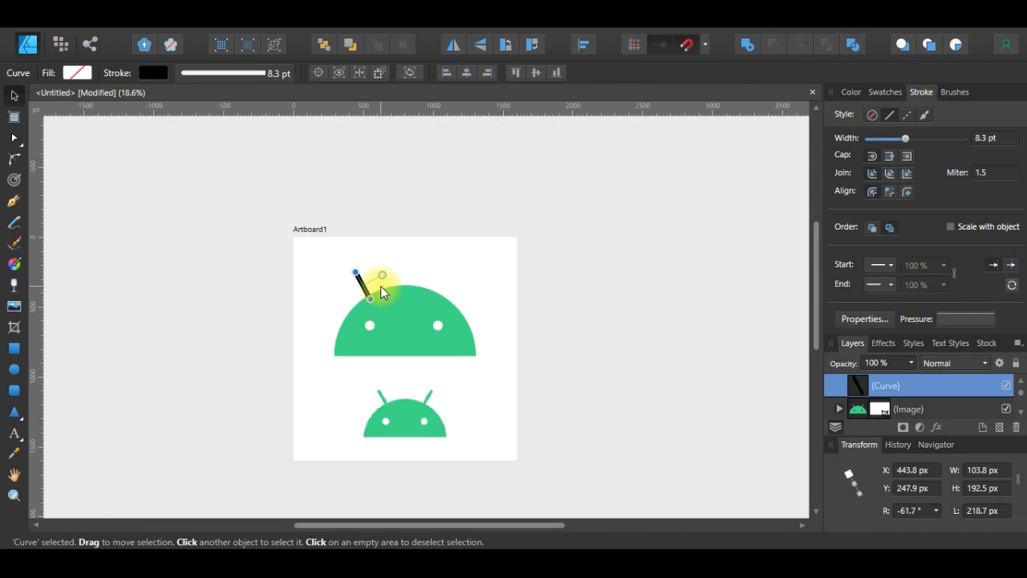
{"action": "scroll", "coordinate": [371, 299], "scroll_direction": "up", "scroll_amount": 4}
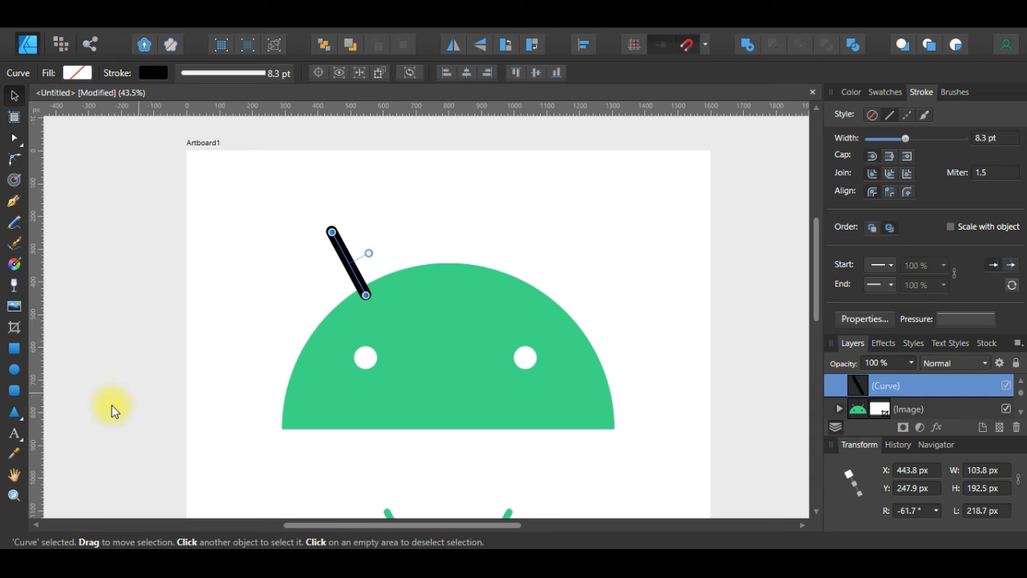
Colour the antenna line's stroke with the recent green swatch and deselect it
{"action": "left_click", "coordinate": [882, 91]}
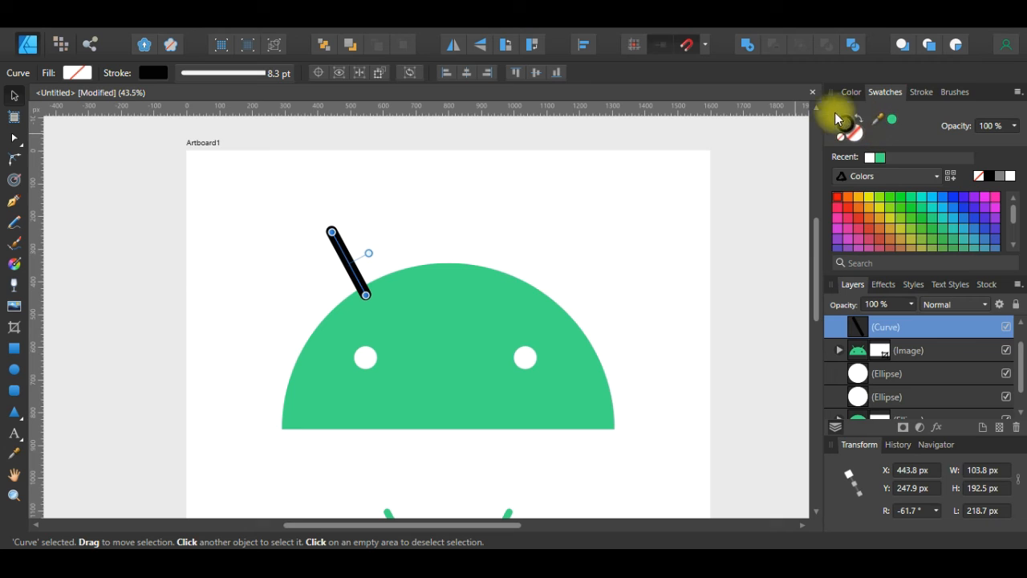
{"action": "left_click", "coordinate": [880, 158]}
{"action": "left_click", "coordinate": [643, 215]}
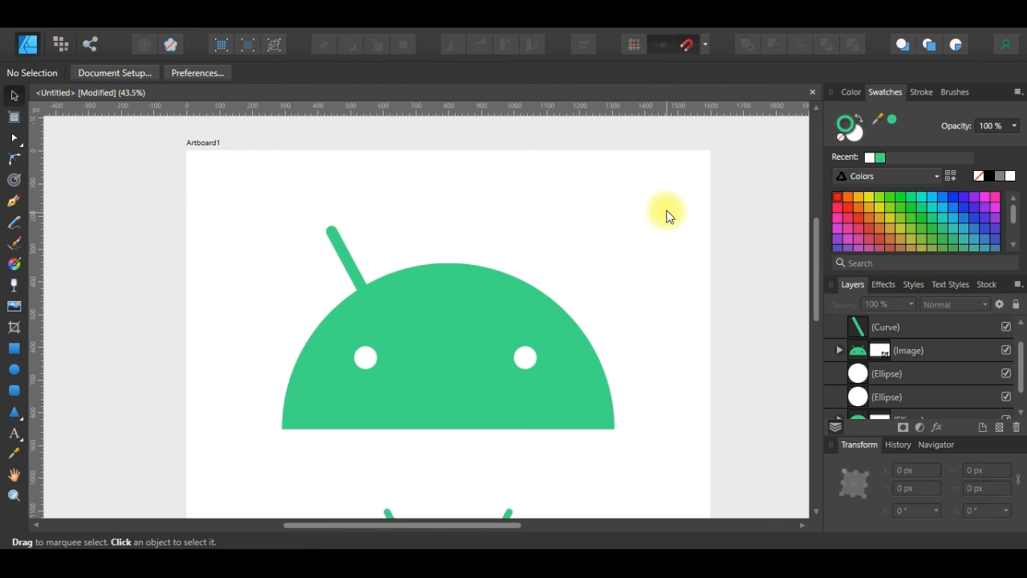
Set the antenna line's fill to the recent green swatch, then make its stroke colour active
{"action": "left_click", "coordinate": [853, 134]}
{"action": "left_click", "coordinate": [357, 268]}
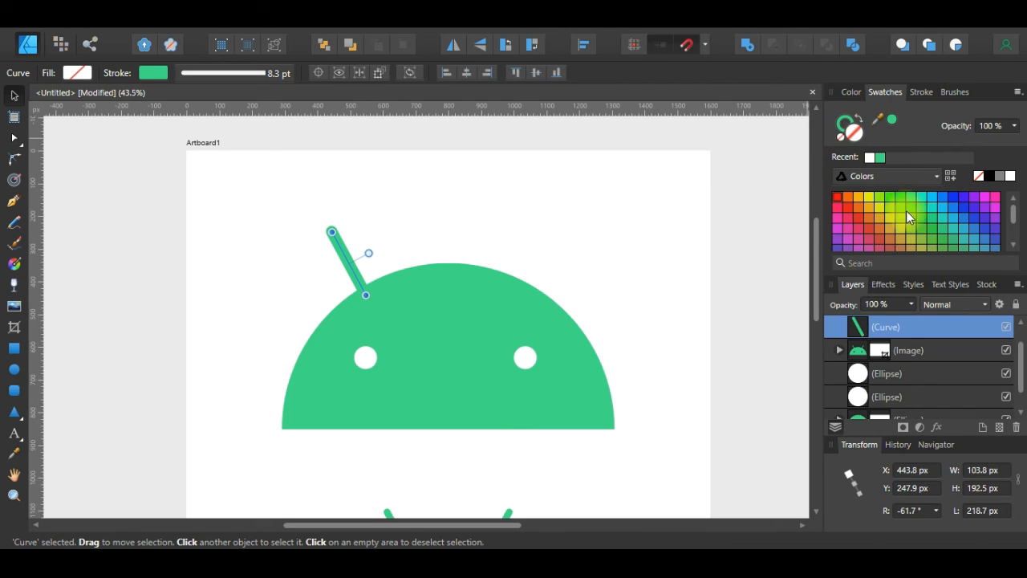
{"action": "left_click", "coordinate": [880, 157]}
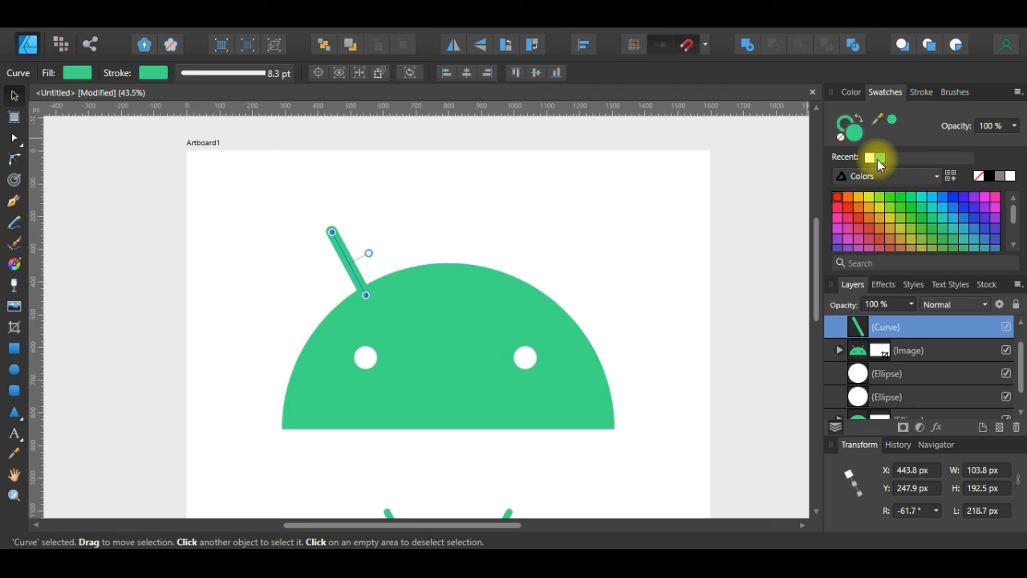
{"action": "left_click", "coordinate": [838, 126]}
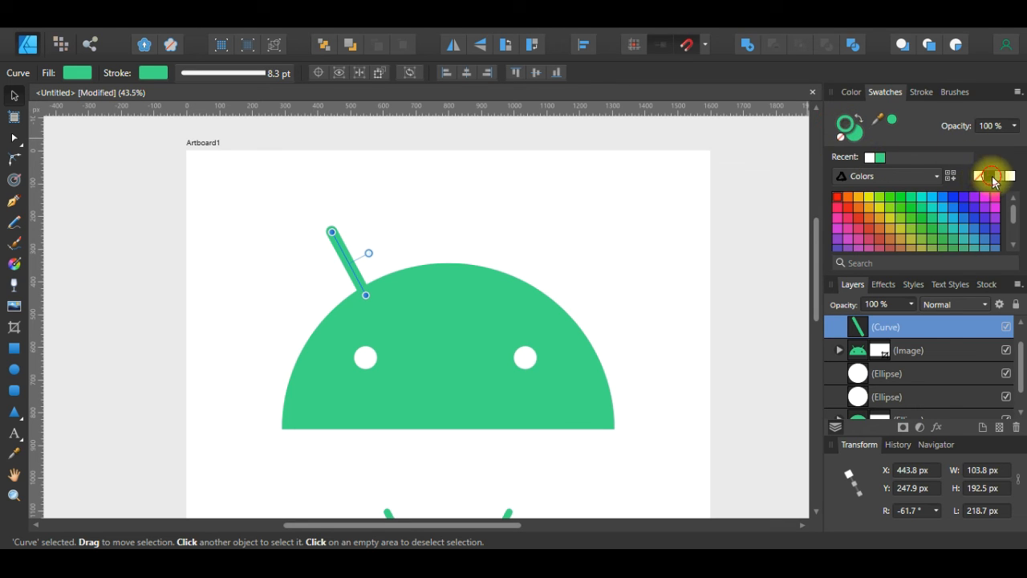
Try a black stroke and no fill on the antenna line
{"action": "left_click", "coordinate": [992, 177]}
{"action": "left_click", "coordinate": [839, 135]}
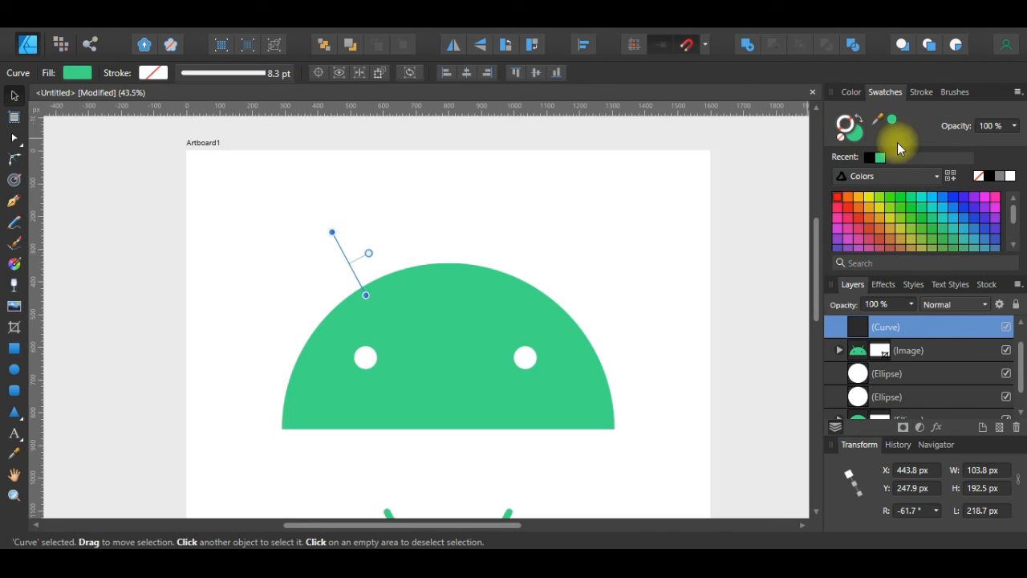
{"action": "left_click", "coordinate": [992, 176]}
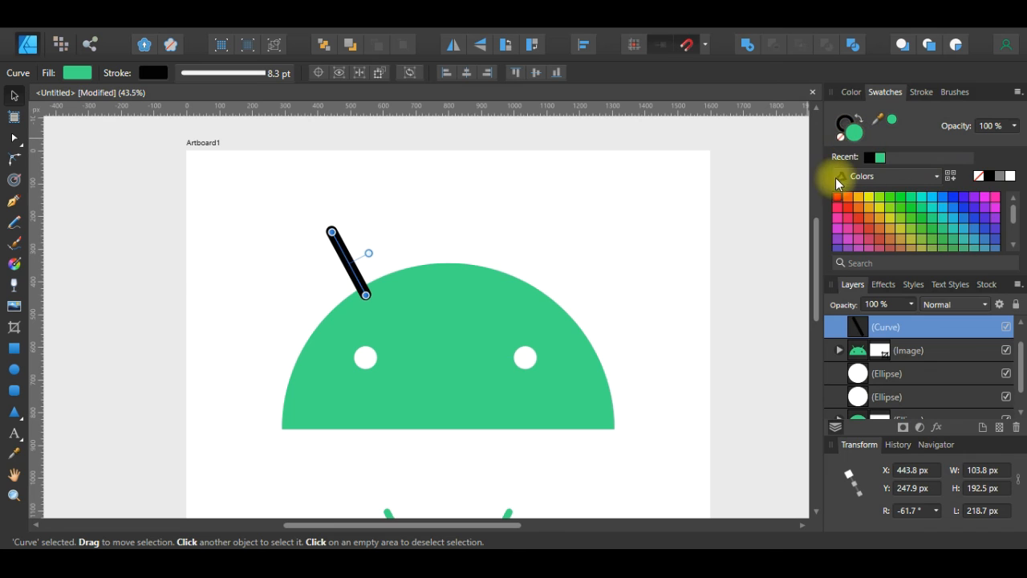
{"action": "left_click", "coordinate": [840, 135]}
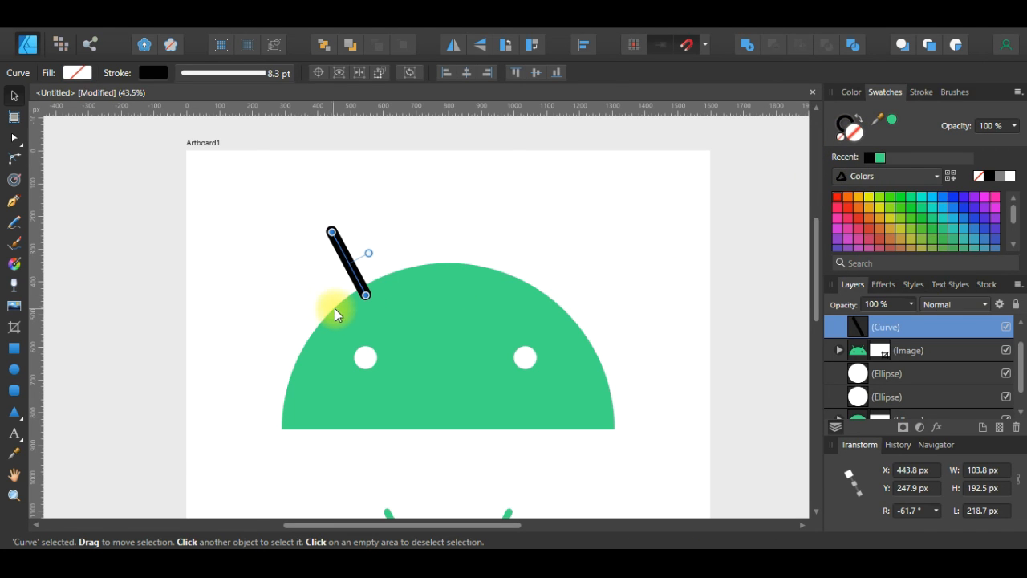
Apply the recent green swatch to both the fill and the stroke of the antenna line, and deselect it
{"action": "left_click", "coordinate": [880, 160]}
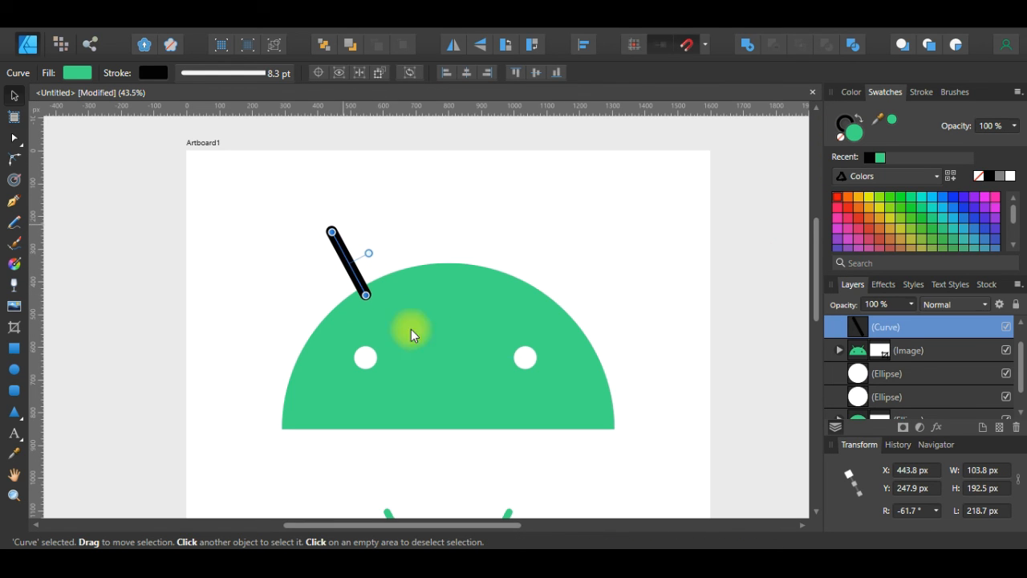
{"action": "left_click", "coordinate": [841, 125]}
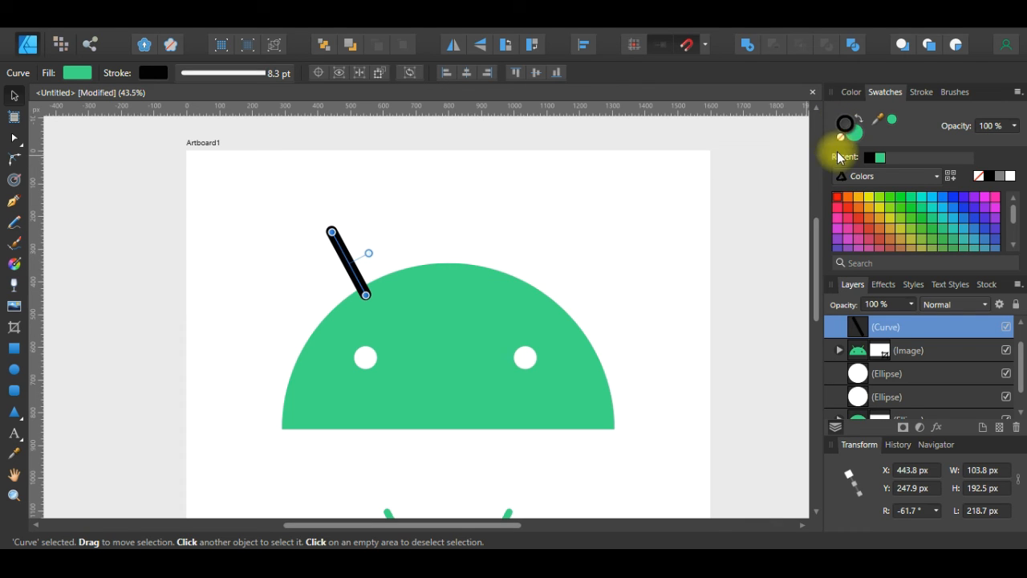
{"action": "left_click", "coordinate": [880, 158]}
{"action": "left_click", "coordinate": [557, 204]}
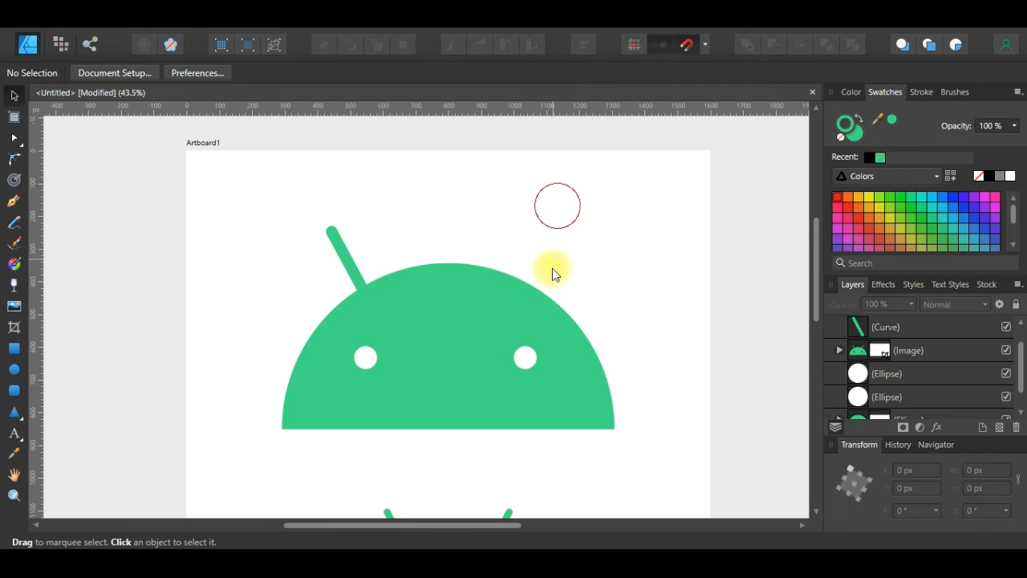
Duplicate the green antenna line horizontally onto the head's upper-right edge, at about X 967 px, Y 248 px
{"action": "left_click", "coordinate": [341, 250]}
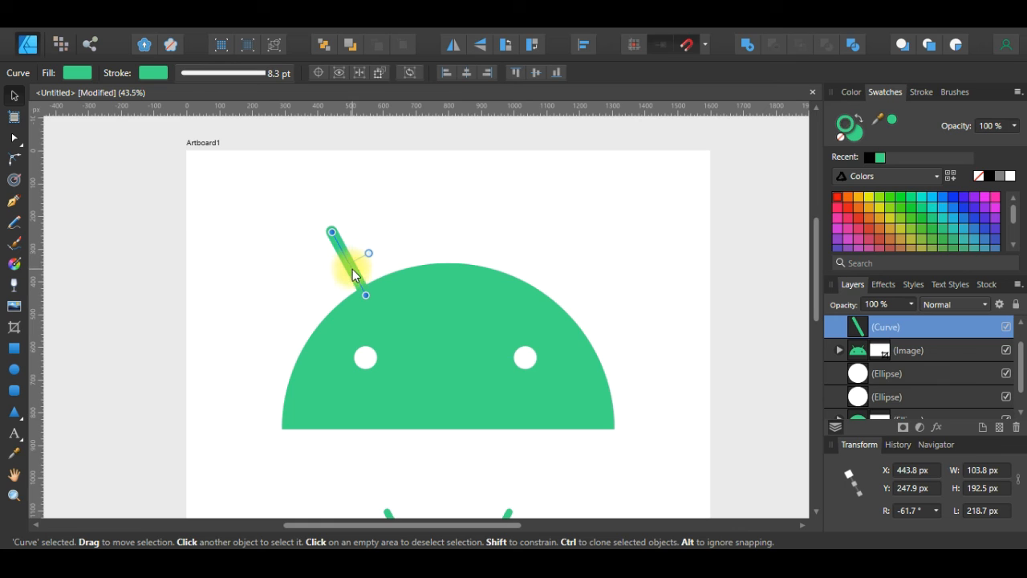
{"action": "left_click", "coordinate": [365, 363]}
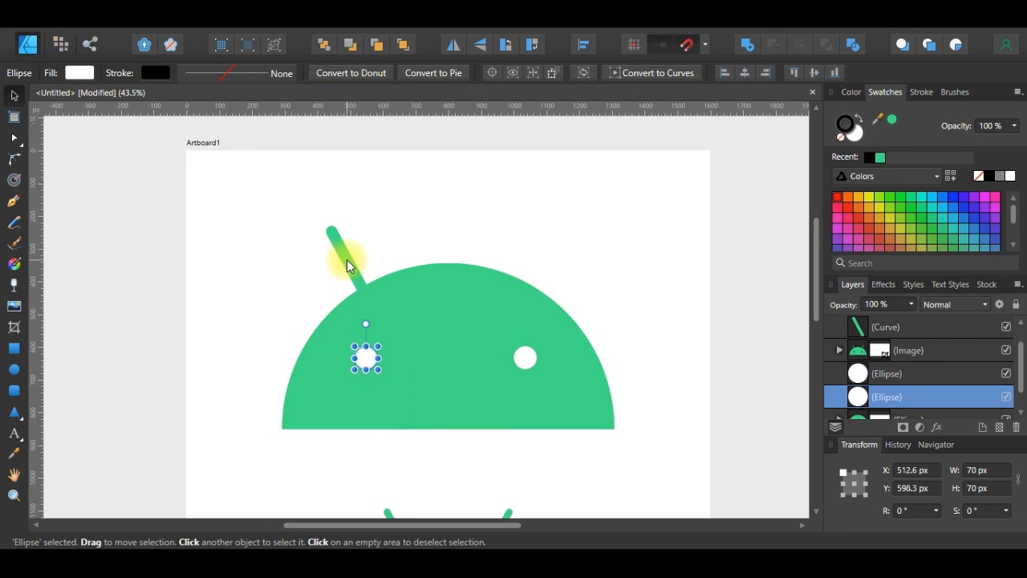
{"action": "left_click", "coordinate": [337, 238]}
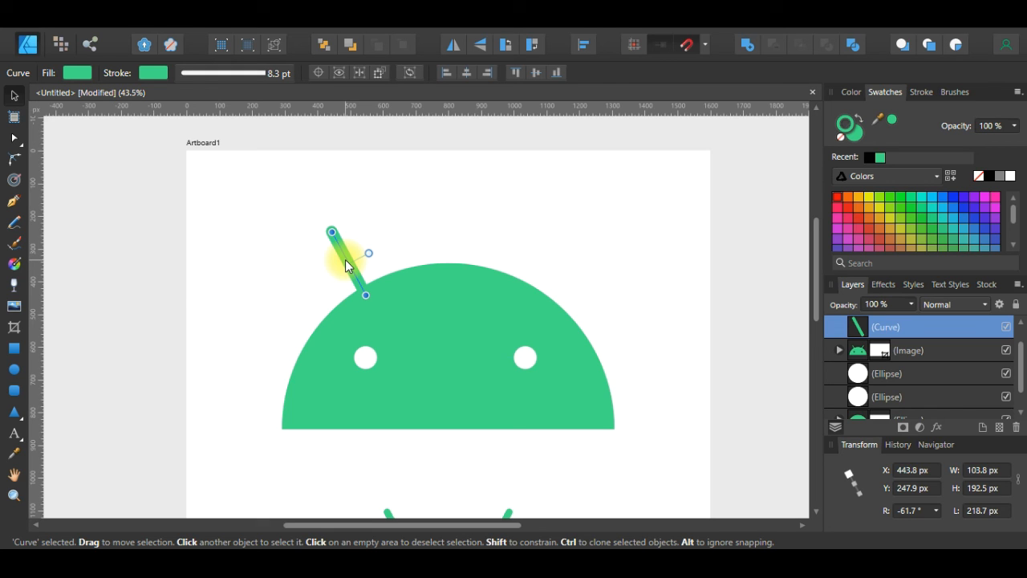
{"action": "mouse_move", "coordinate": [348, 268]}
{"action": "left_mouse_down"}
{"action": "mouse_move", "coordinate": [523, 265]}
{"action": "mouse_move", "coordinate": [515, 270]}
{"action": "left_mouse_up"}
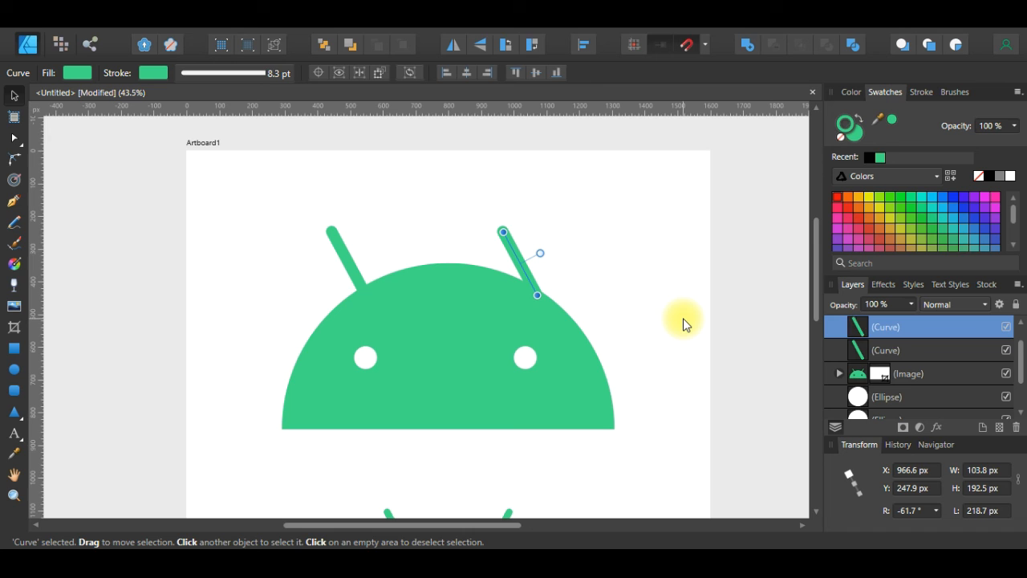
Flip the copied antenna horizontally and shift it outward to about X 1104 px, keeping its height level with the original antenna
{"action": "scroll", "coordinate": [624, 350], "scroll_direction": "down", "scroll_amount": 3}
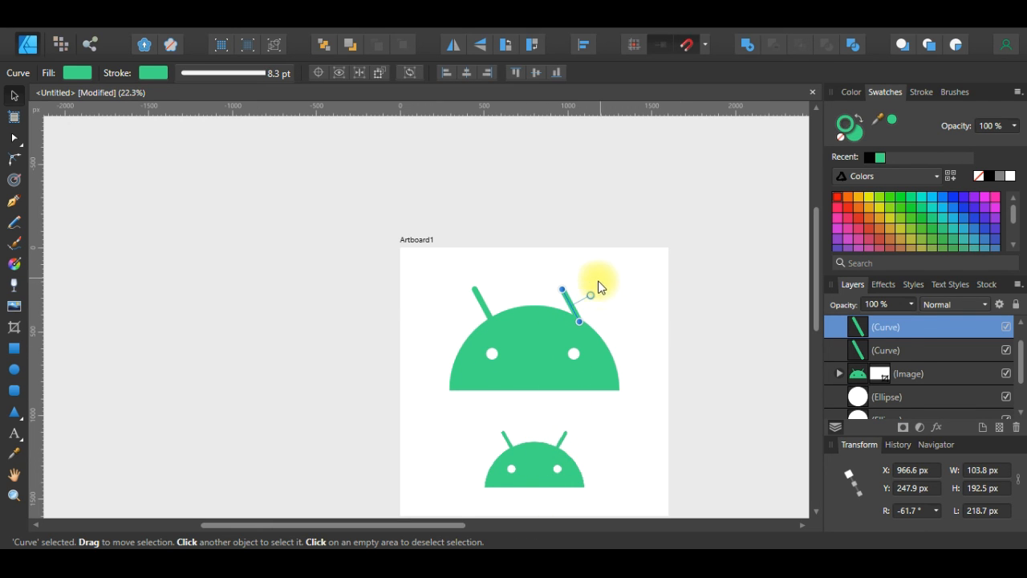
{"action": "scroll", "coordinate": [598, 285], "scroll_direction": "up", "scroll_amount": 3}
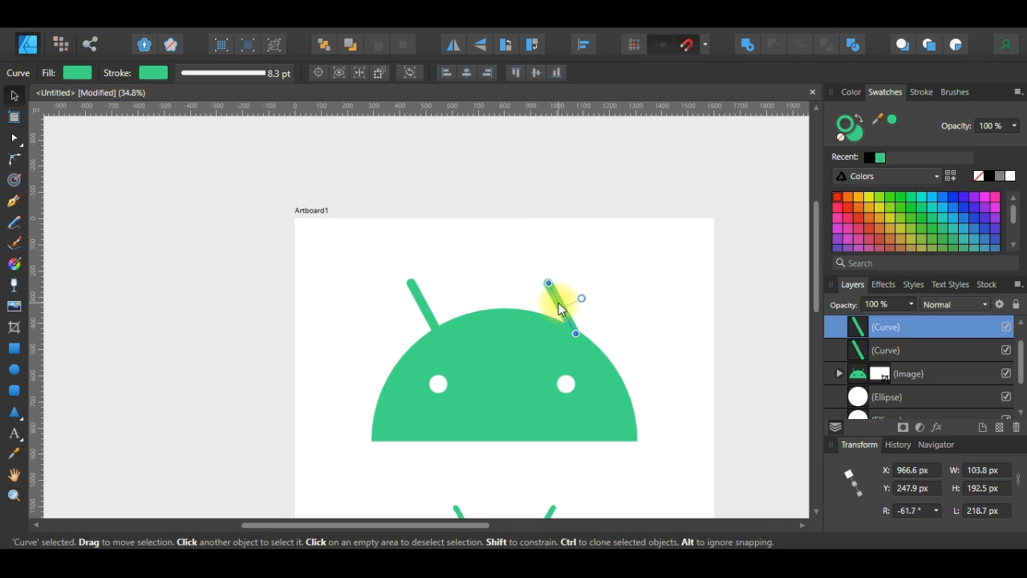
{"action": "left_click", "coordinate": [452, 45]}
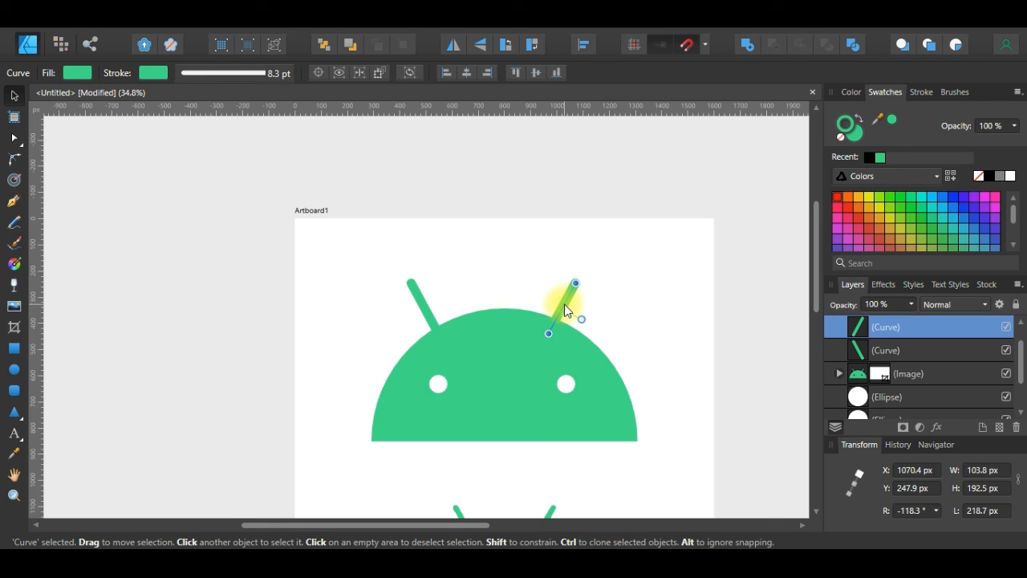
{"action": "left_click_drag", "start_coordinate": [564, 304], "coordinate": [575, 302]}
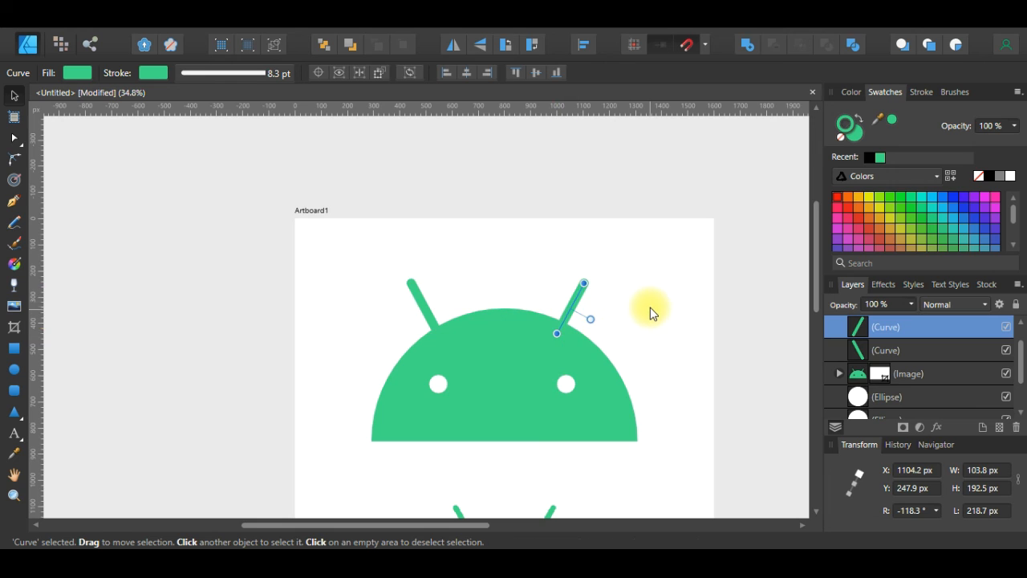
{"action": "scroll", "coordinate": [650, 306], "scroll_direction": "down", "scroll_amount": 3}
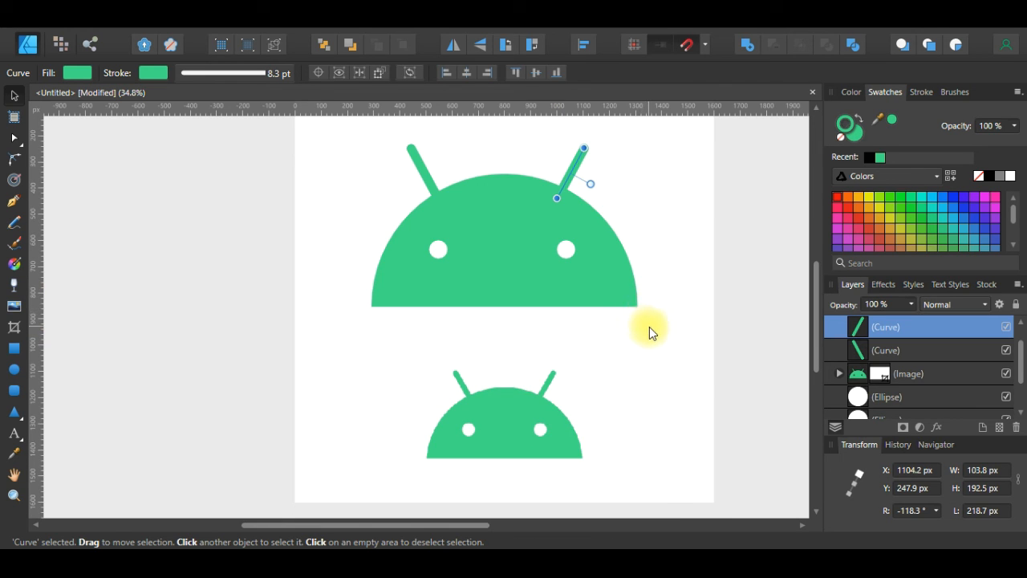
{"action": "scroll", "coordinate": [649, 327], "scroll_direction": "up", "scroll_amount": 1}
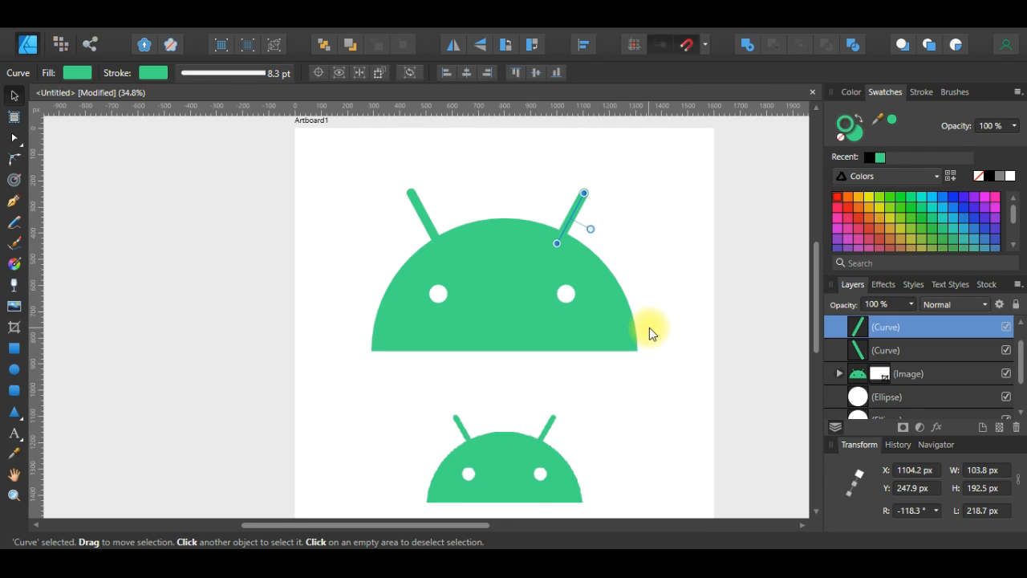